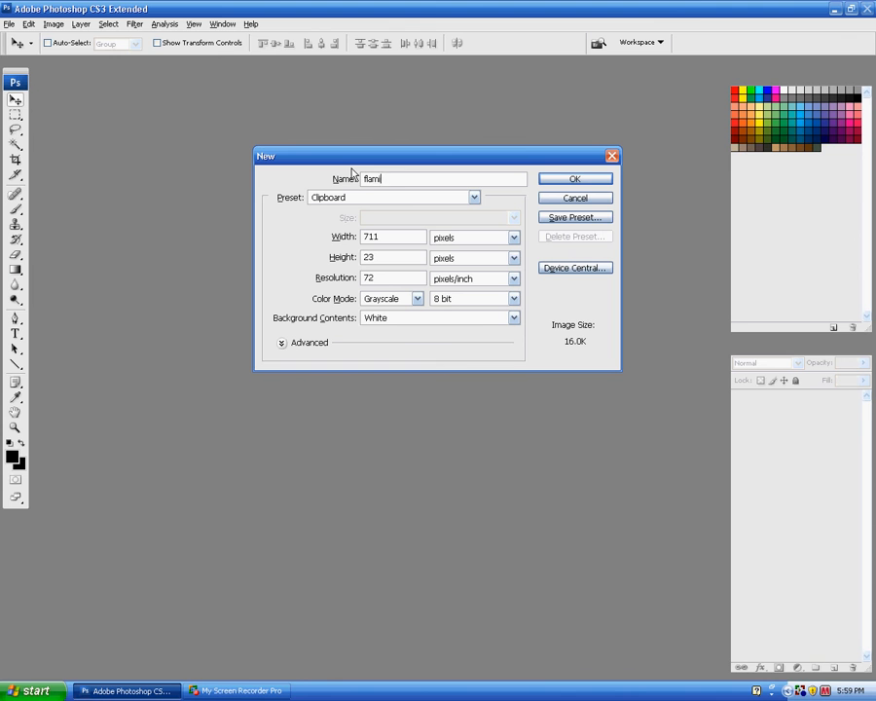
# Create a document named "flaming text" at 500 x 500 pixels in RGB Color mode and move its window toward the workspace centre.
pyautogui.write('text')
pyautogui.moveTo(380, 237); pyautogui.dragTo(354, 232)
pyautogui.write('500')
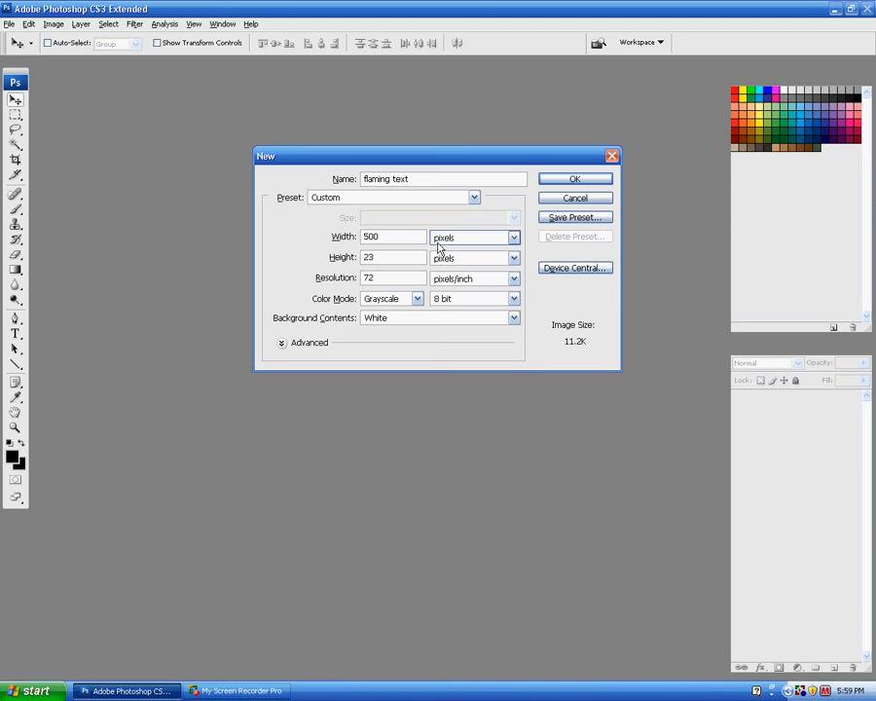
pyautogui.moveTo(384, 257); pyautogui.dragTo(348, 259)
pyautogui.write('500')
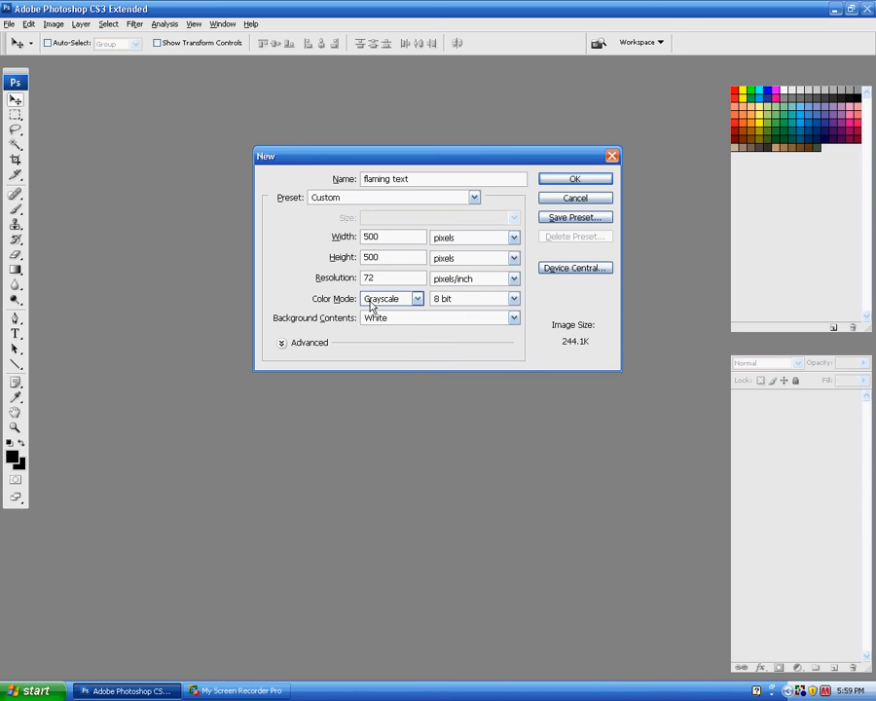
pyautogui.click(415, 298)
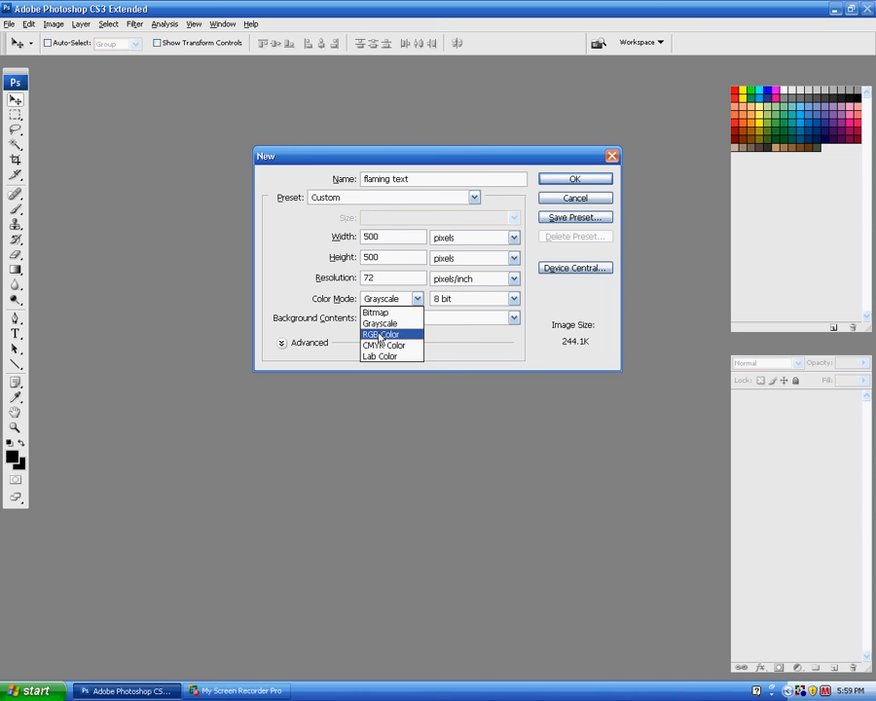
pyautogui.click(393, 333)
pyautogui.click(573, 180)
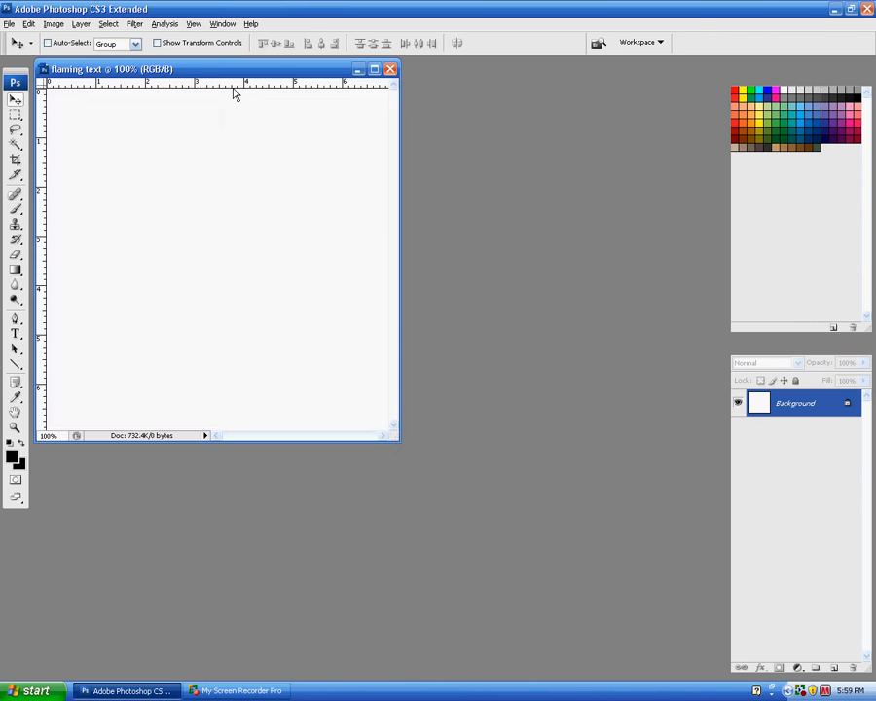
pyautogui.moveTo(152, 72); pyautogui.dragTo(259, 121)
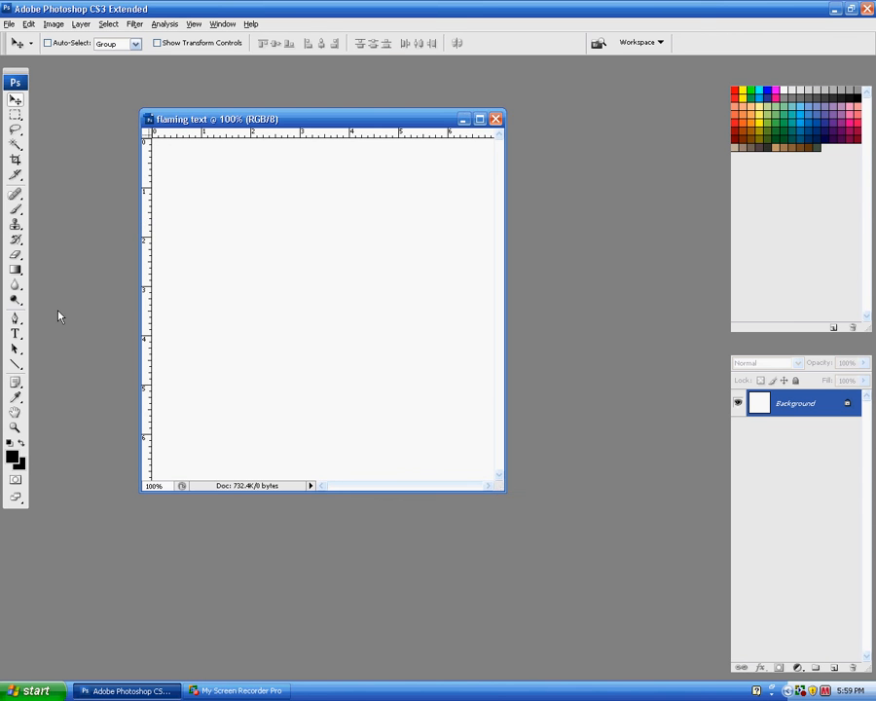
# Add the text "apocalypse" in black 100 pt Impact and position it across the middle of the canvas.
pyautogui.click(16, 334)
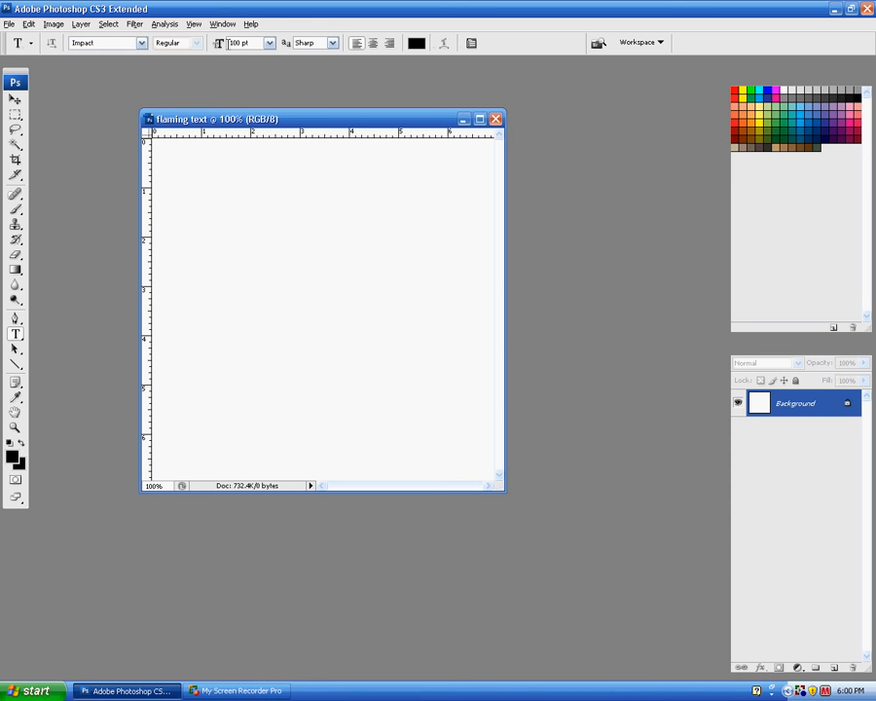
pyautogui.click(156, 298)
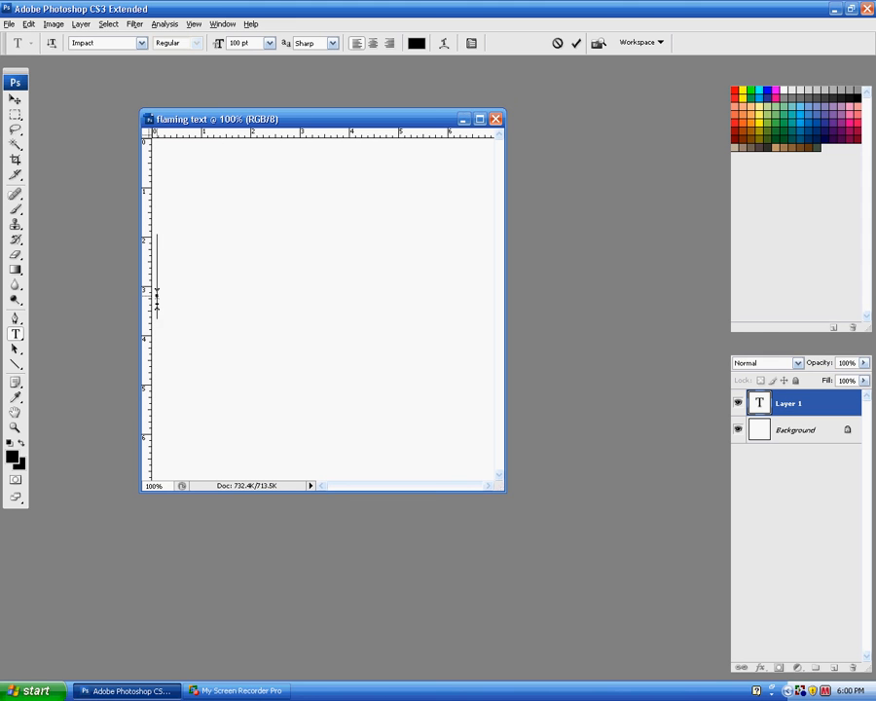
pyautogui.write('apocalypse')
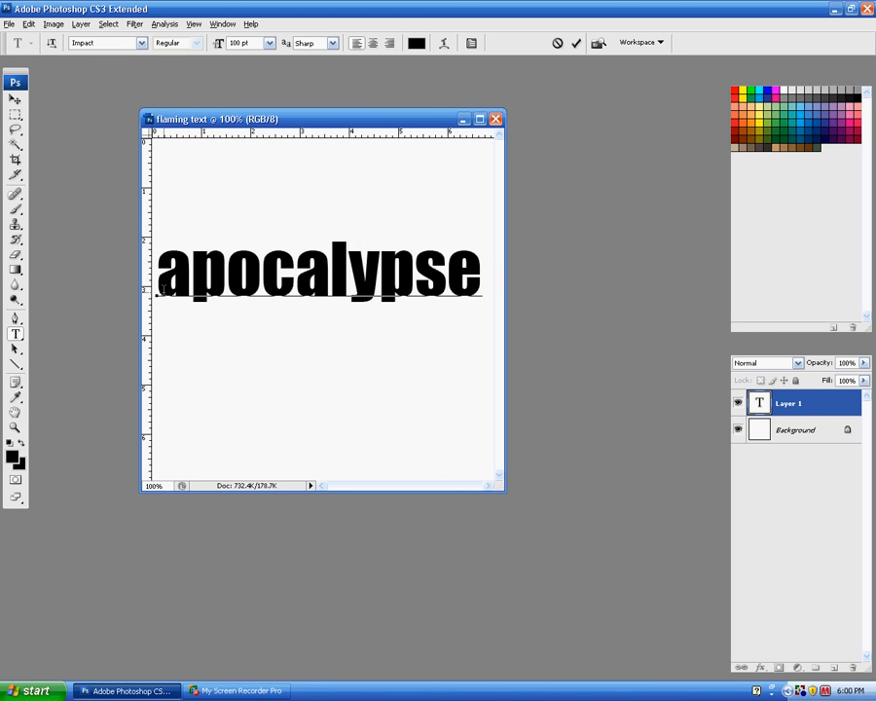
pyautogui.click(15, 99)
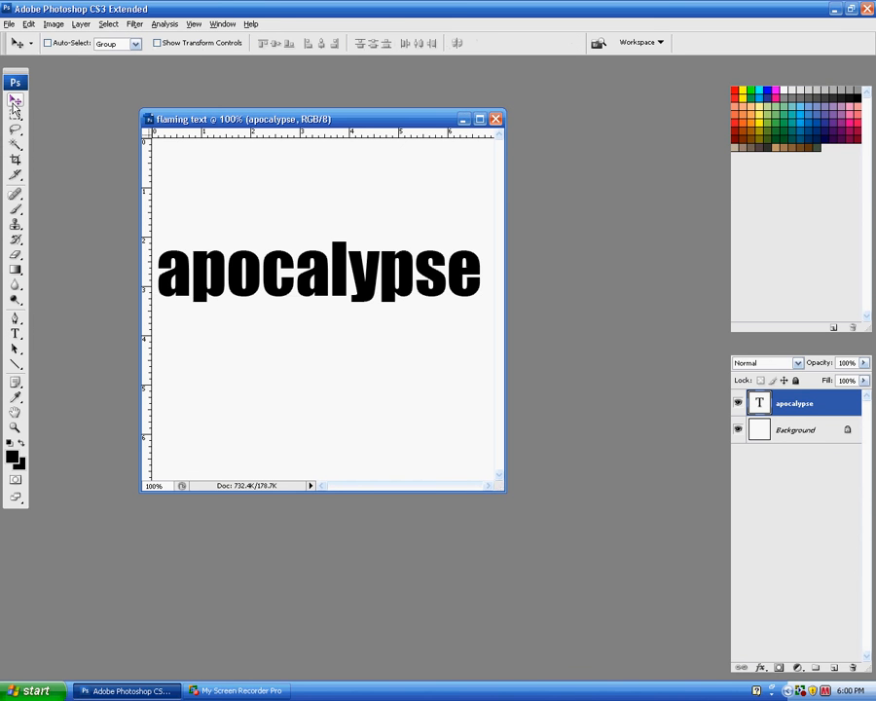
pyautogui.moveTo(250, 266)
pyautogui.mouseDown()
pyautogui.moveTo(247, 198)
pyautogui.moveTo(251, 284)
pyautogui.mouseUp()
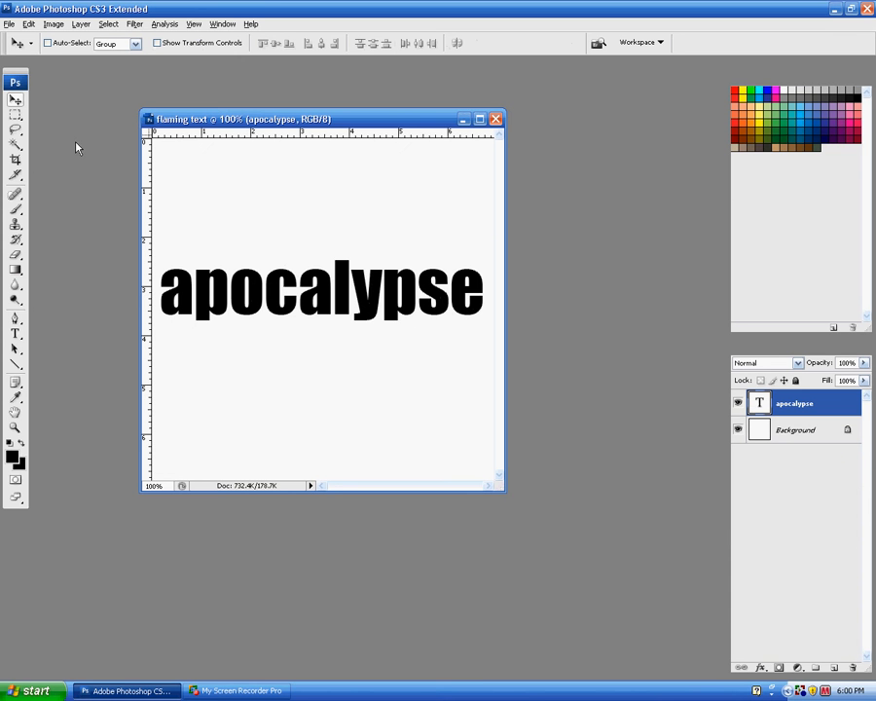
# Rasterize the apocalypse text and apply a Ripple distortion with an amount of -115% and Medium size.
pyautogui.click(133, 27)
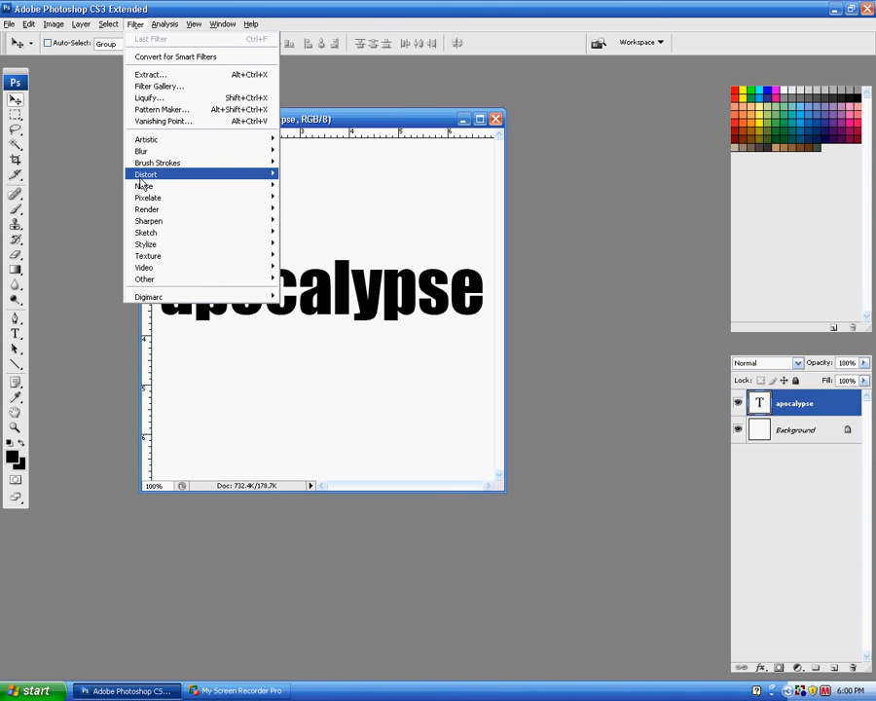
pyautogui.moveTo(142, 177)
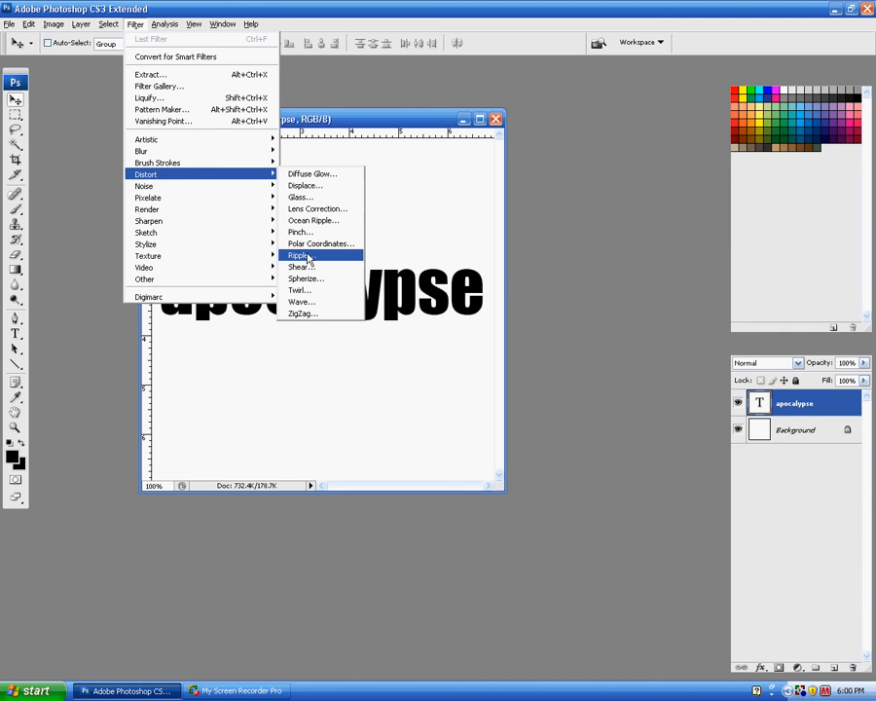
pyautogui.click(309, 259)
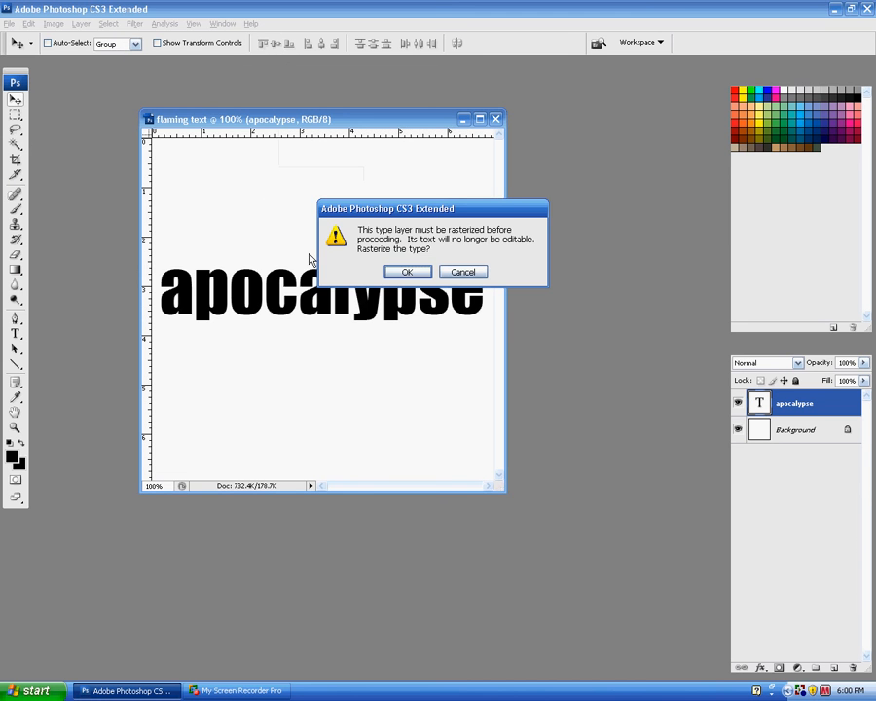
pyautogui.click(408, 272)
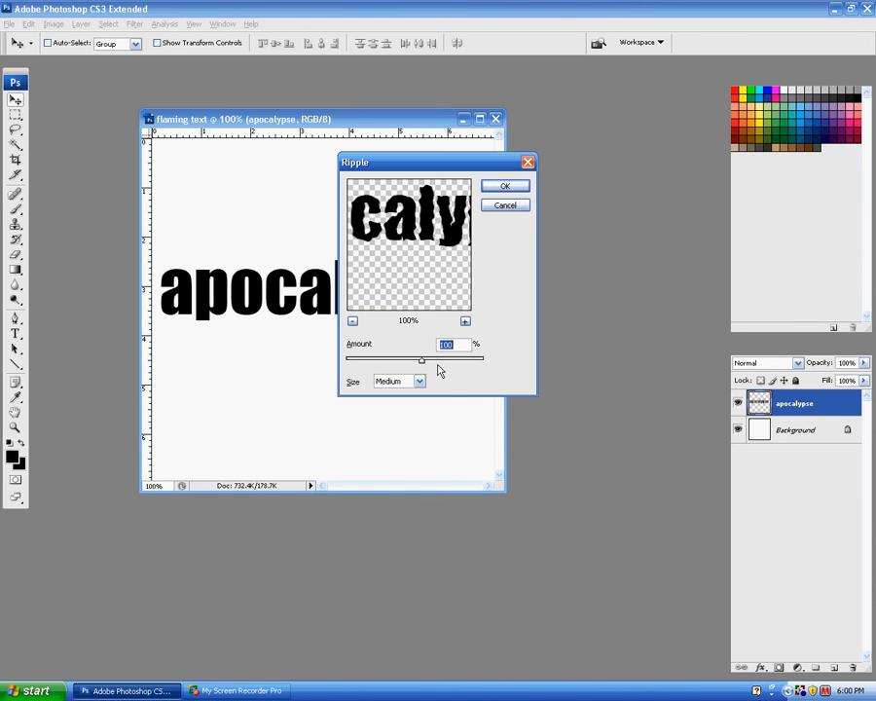
pyautogui.moveTo(423, 359)
pyautogui.mouseDown()
pyautogui.moveTo(450, 359)
pyautogui.moveTo(392, 360)
pyautogui.moveTo(408, 362)
pyautogui.mouseUp()
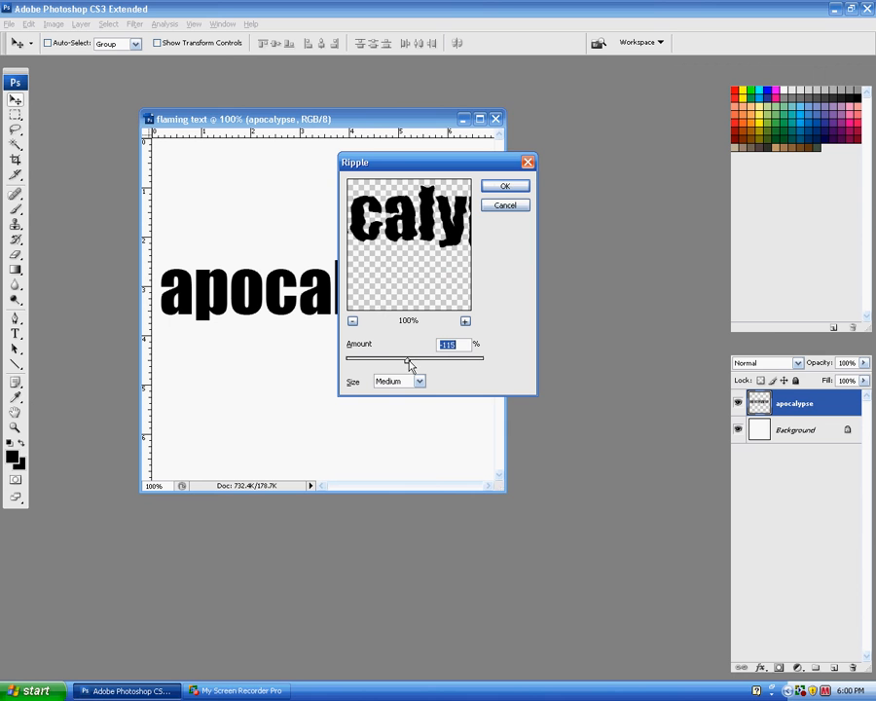
pyautogui.click(502, 189)
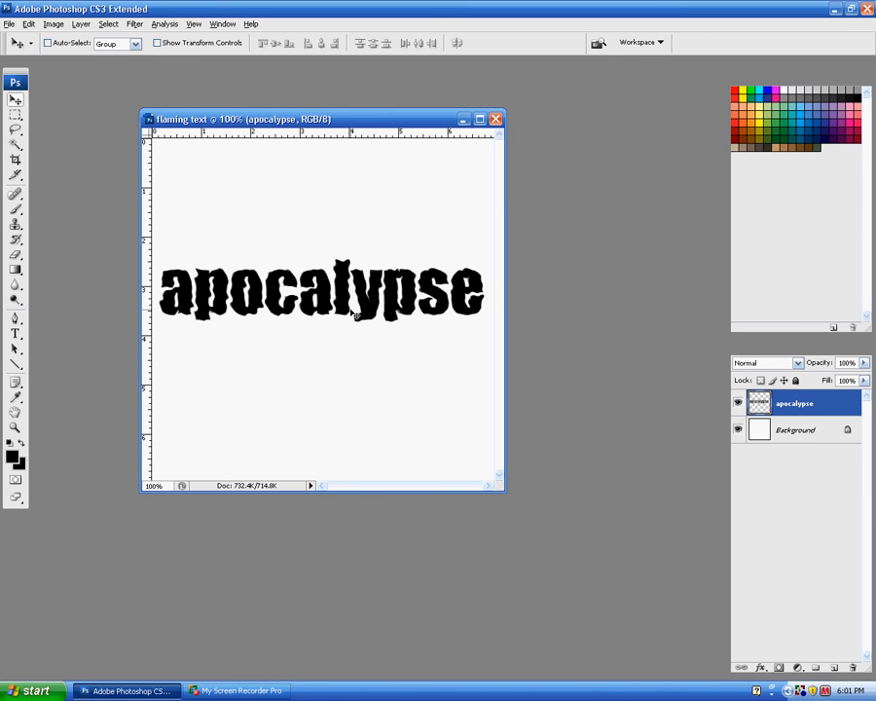
# Merge the rippled text with the background and convert the locked Background into a regular layer.
pyautogui.rightClick(758, 431)
pyautogui.click(706, 526)
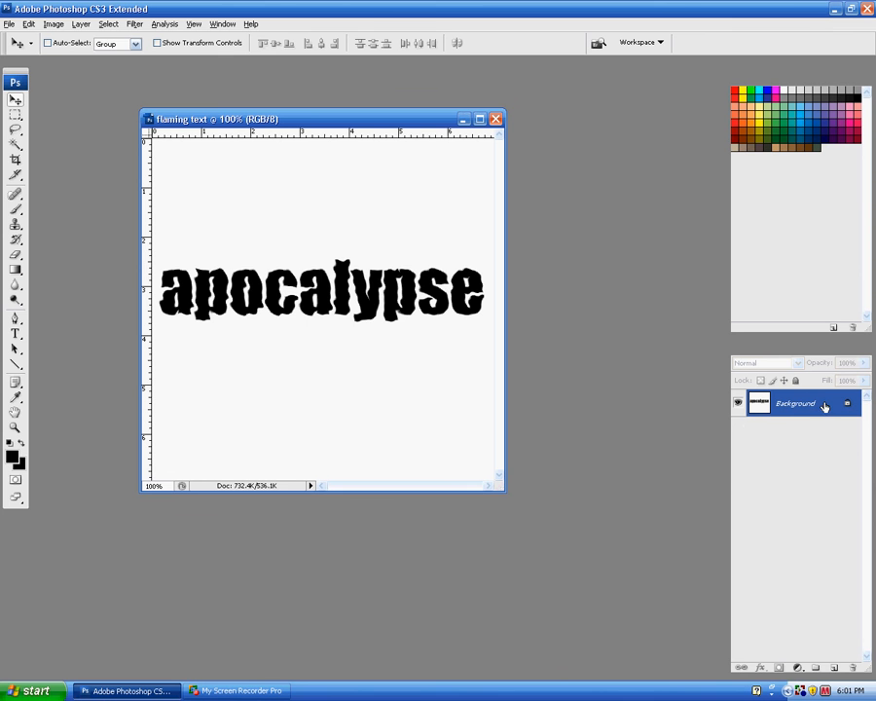
pyautogui.doubleClick(824, 406)
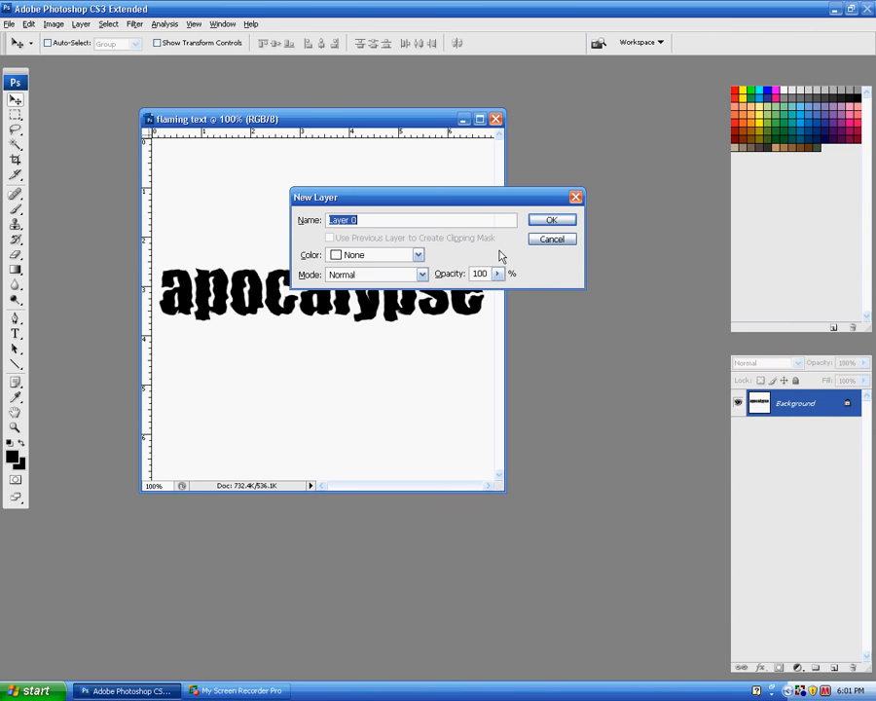
pyautogui.click(555, 225)
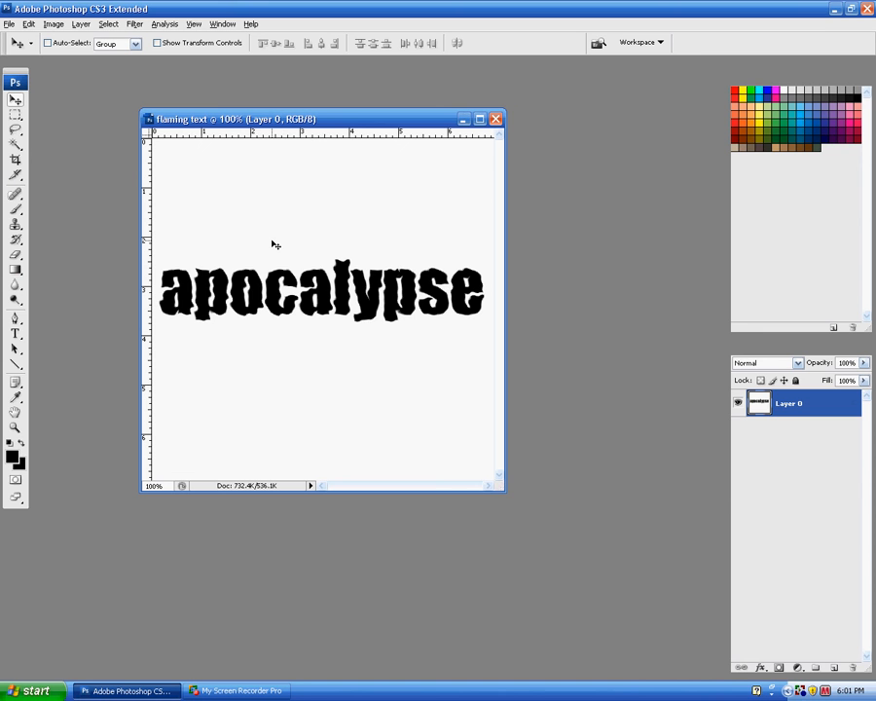
# Invert the layer's colours and rotate it by -90 degrees with Free Transform.
pyautogui.hotkey('ctrl', 'i')
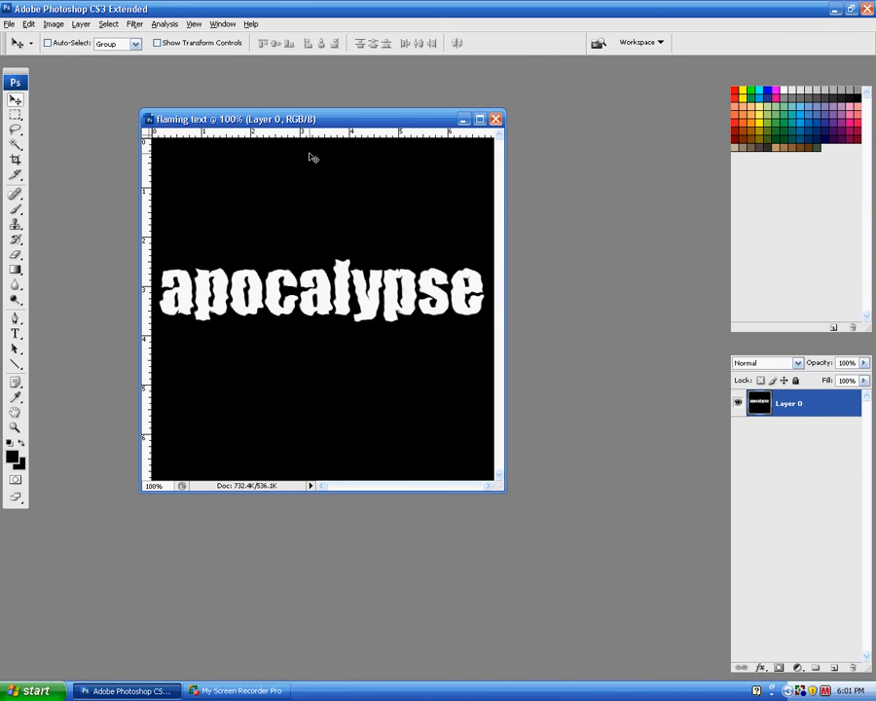
pyautogui.hotkey('ctrl', 't')
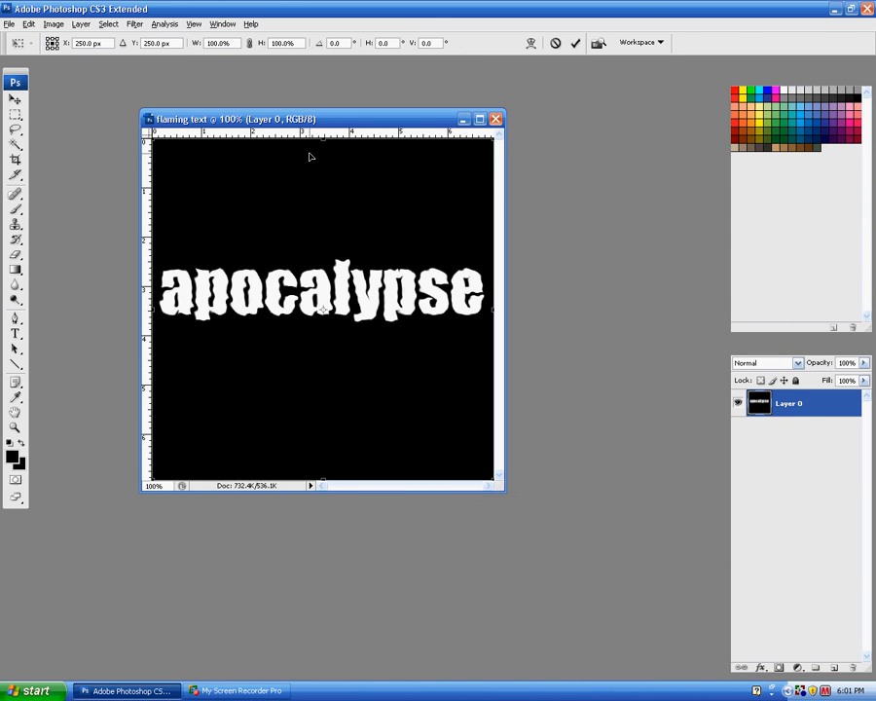
pyautogui.click(334, 43)
pyautogui.write('-9')
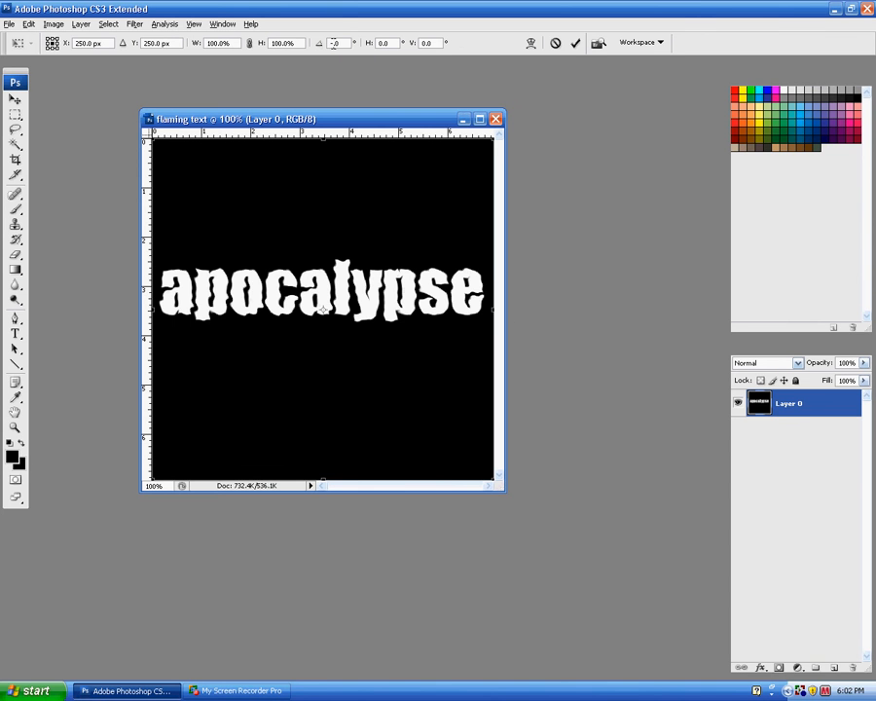
pyautogui.write('0')
pyautogui.press('Return')
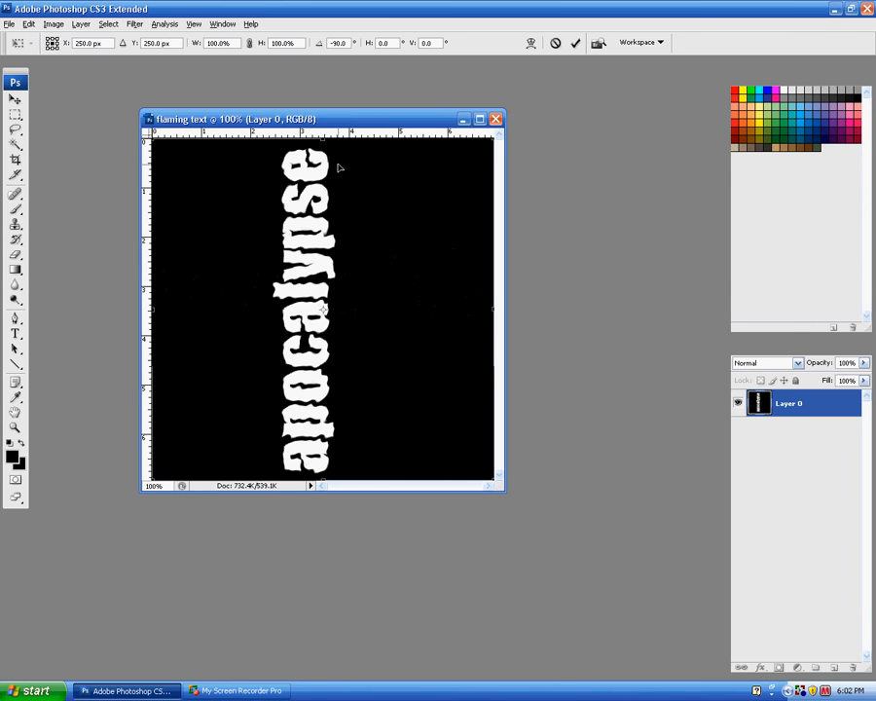
pyautogui.press('Return')
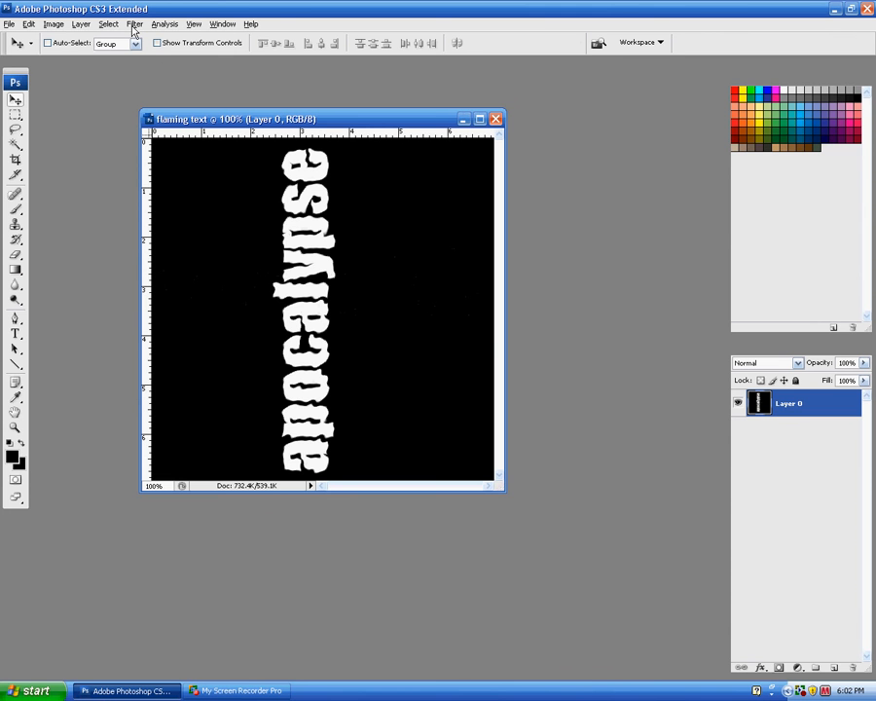
# Apply the Wind filter to the rotated text using the Wind method from the right, and repeat it for longer streaks.
pyautogui.click(133, 26)
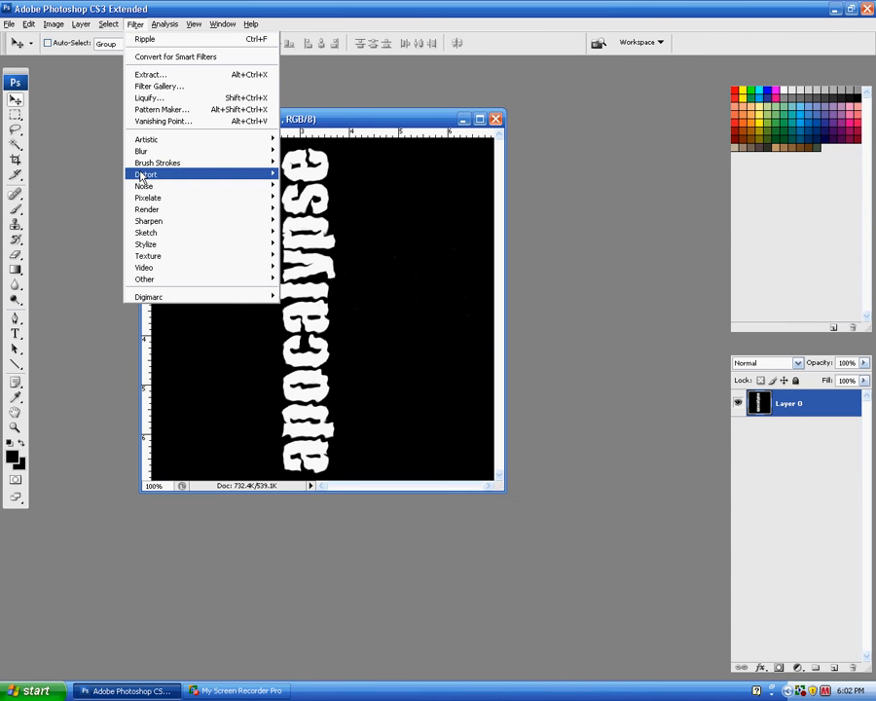
pyautogui.moveTo(129, 245)
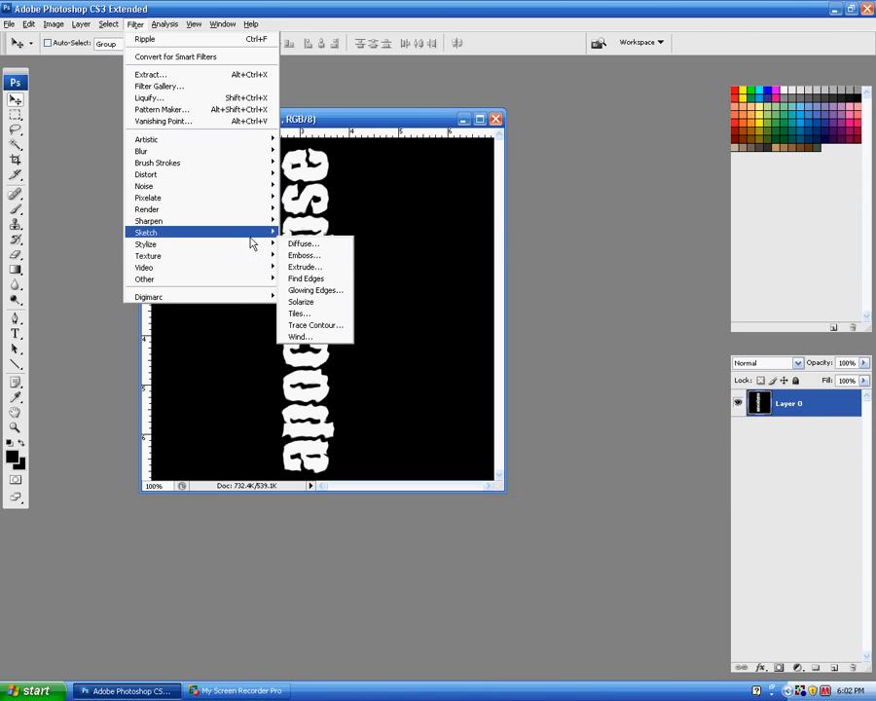
pyautogui.click(304, 337)
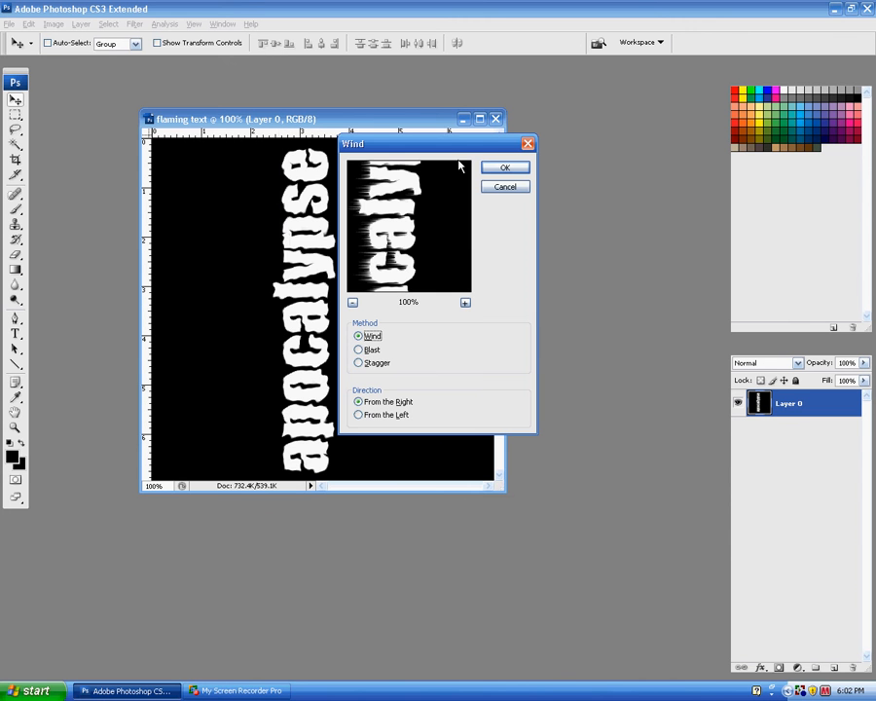
pyautogui.moveTo(440, 145); pyautogui.dragTo(480, 140)
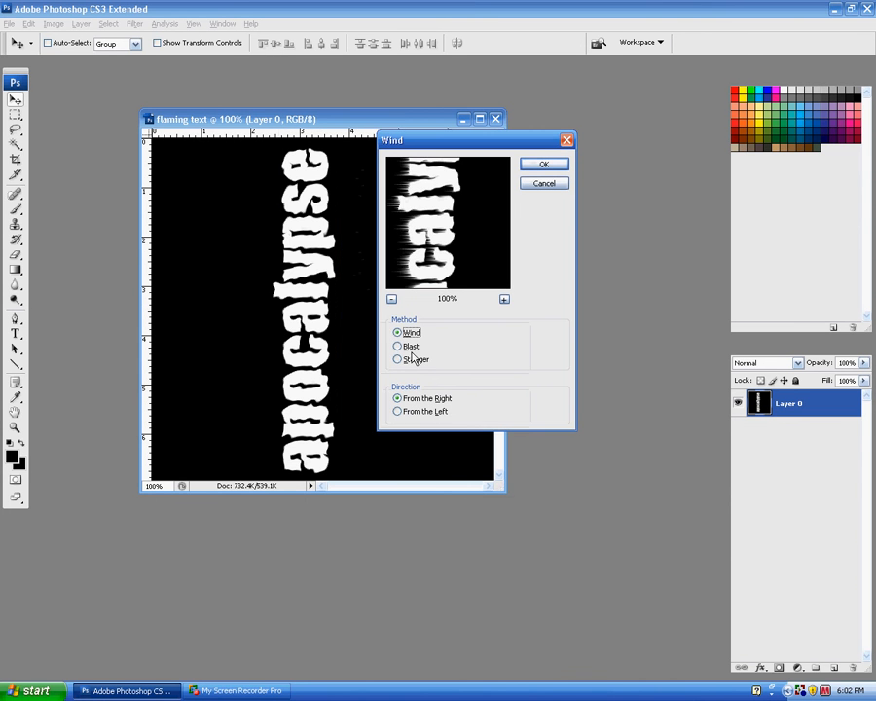
pyautogui.click(398, 348)
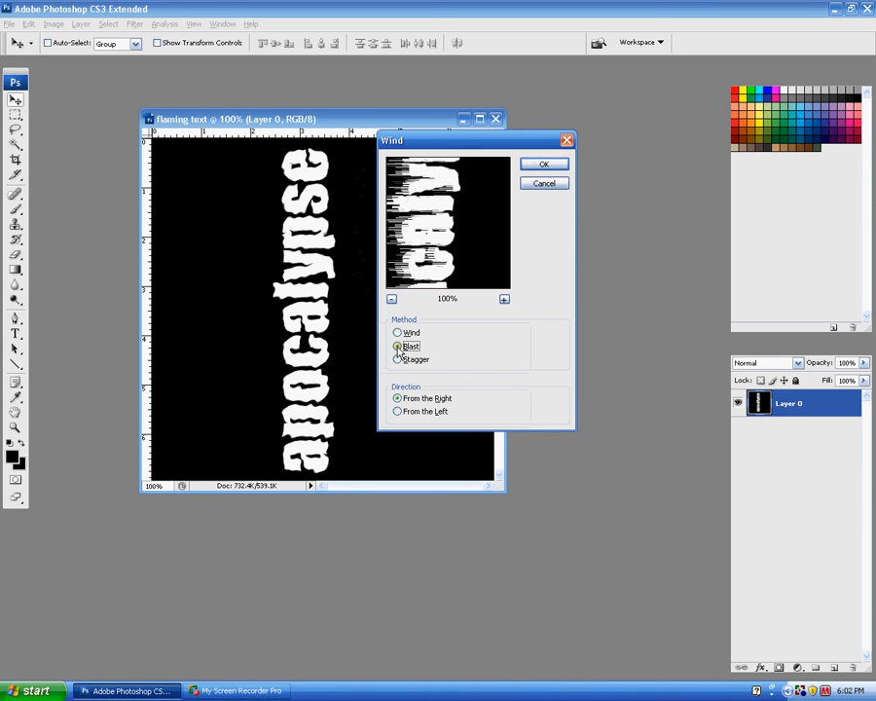
pyautogui.click(398, 359)
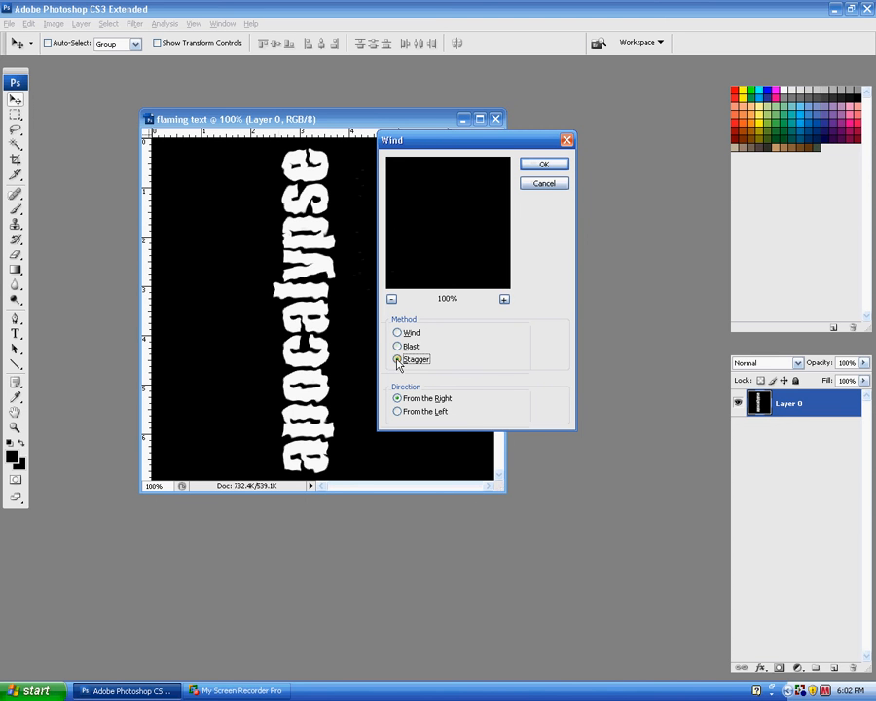
pyautogui.click(398, 333)
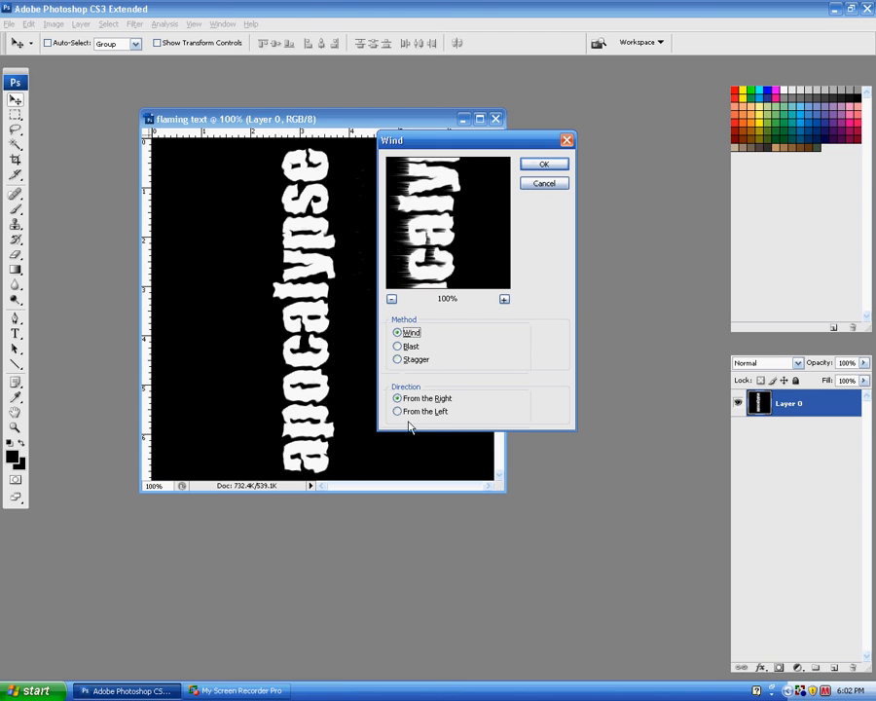
pyautogui.click(398, 411)
pyautogui.click(398, 398)
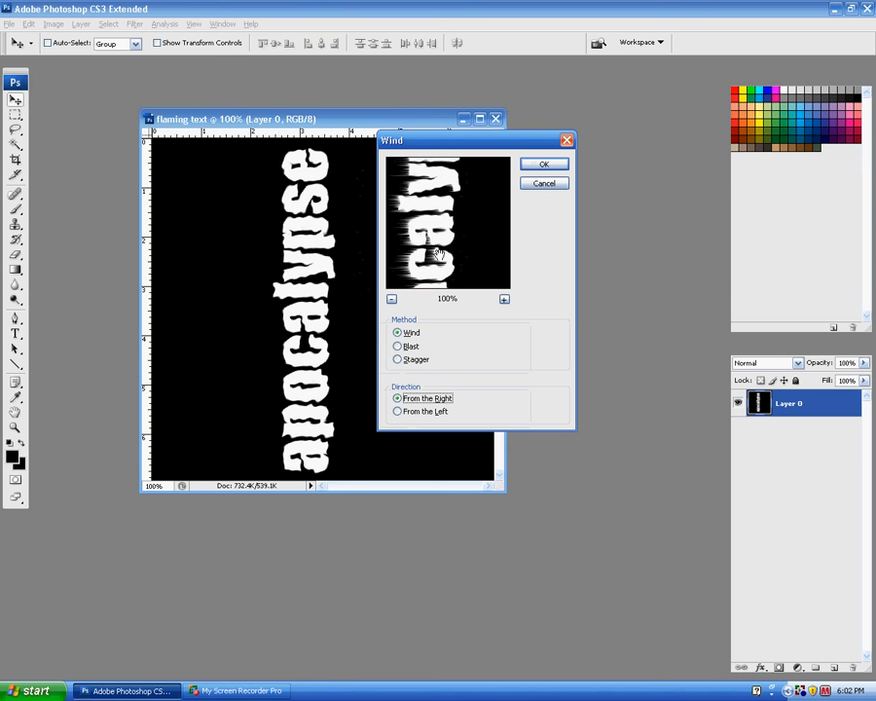
pyautogui.click(542, 166)
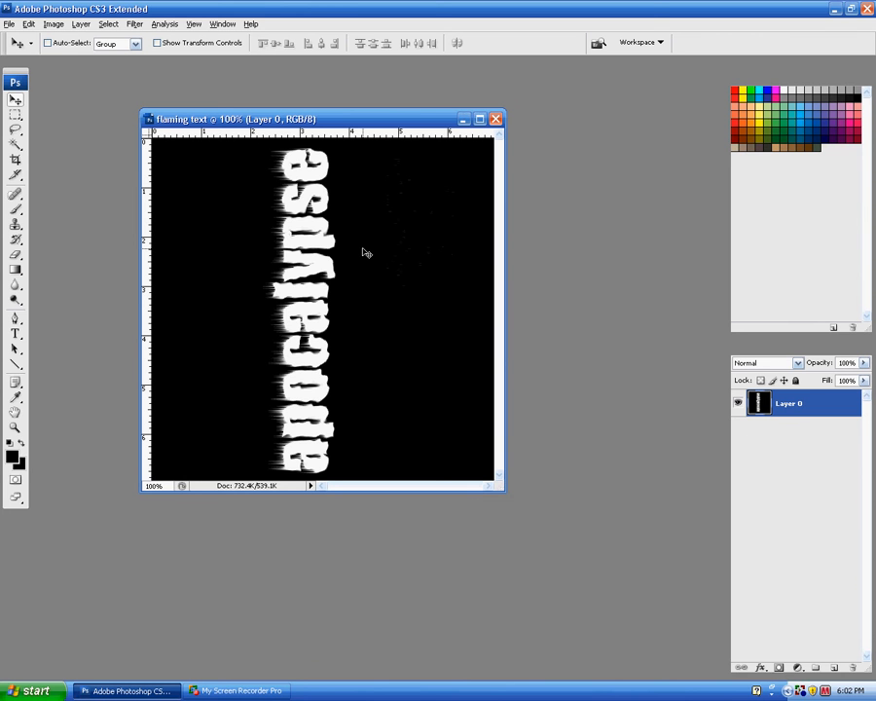
pyautogui.hotkey('ctrl', 'f')
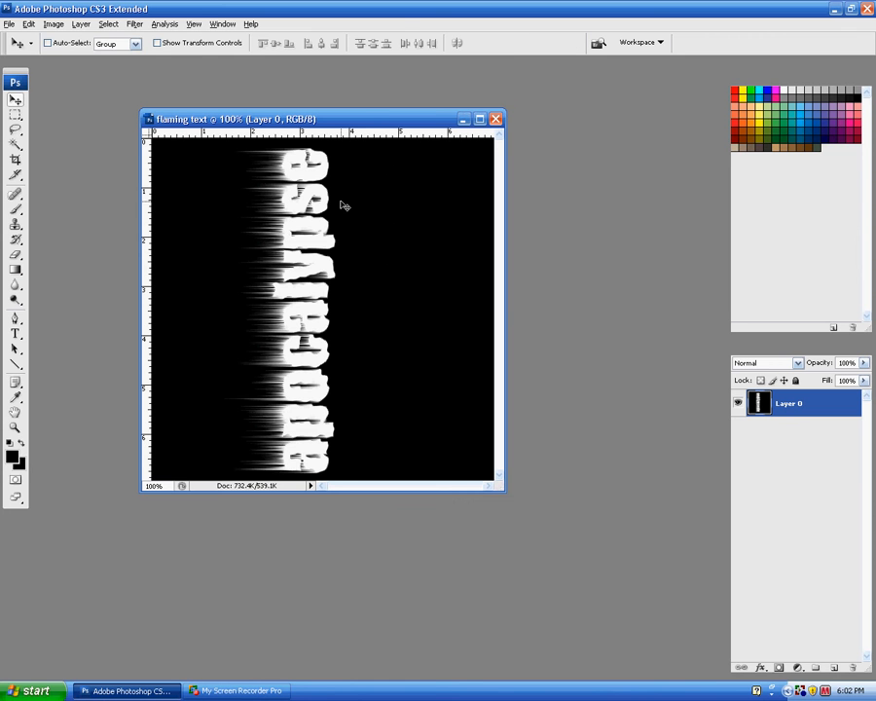
# Rotate the wind-streaked text layer by 90 degrees with Free Transform so the word reads horizontally.
pyautogui.hotkey('ctrl', 't')
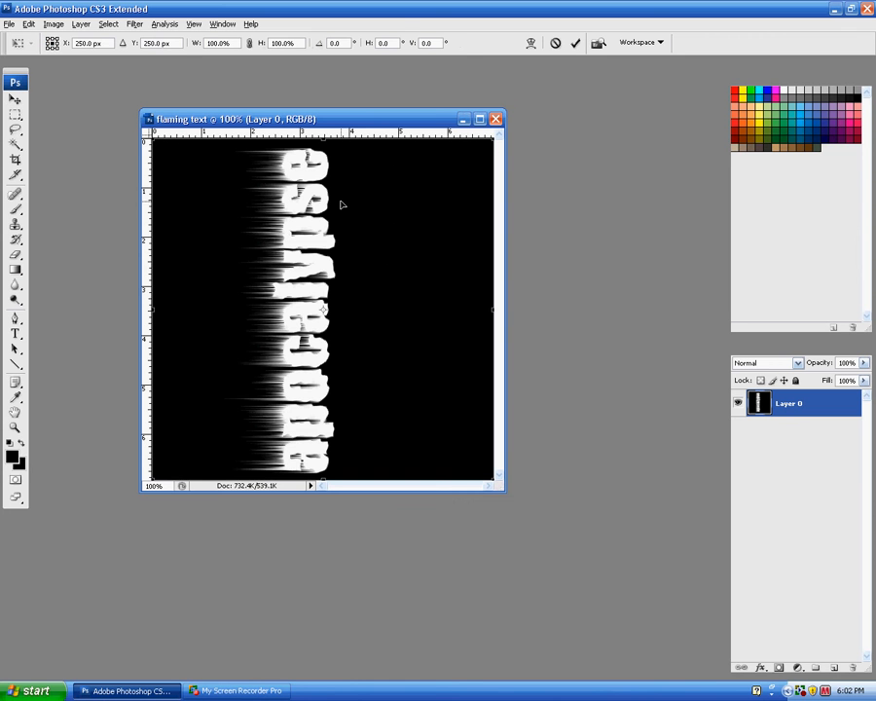
pyautogui.doubleClick(329, 42)
pyautogui.write('90')
pyautogui.press('Return')
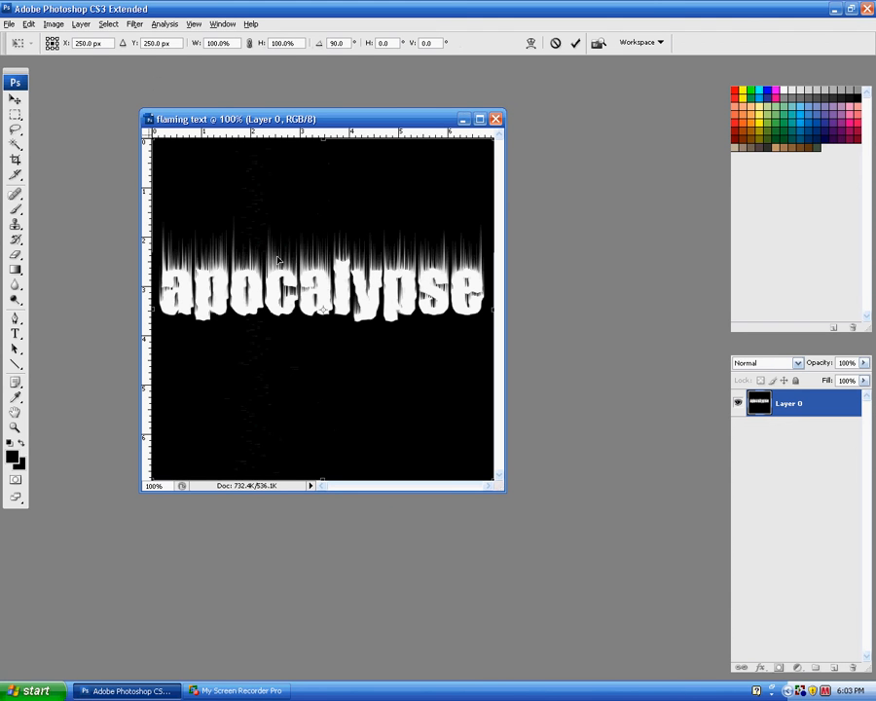
pyautogui.click(135, 25)
pyautogui.click(295, 198)
pyautogui.press('Return')
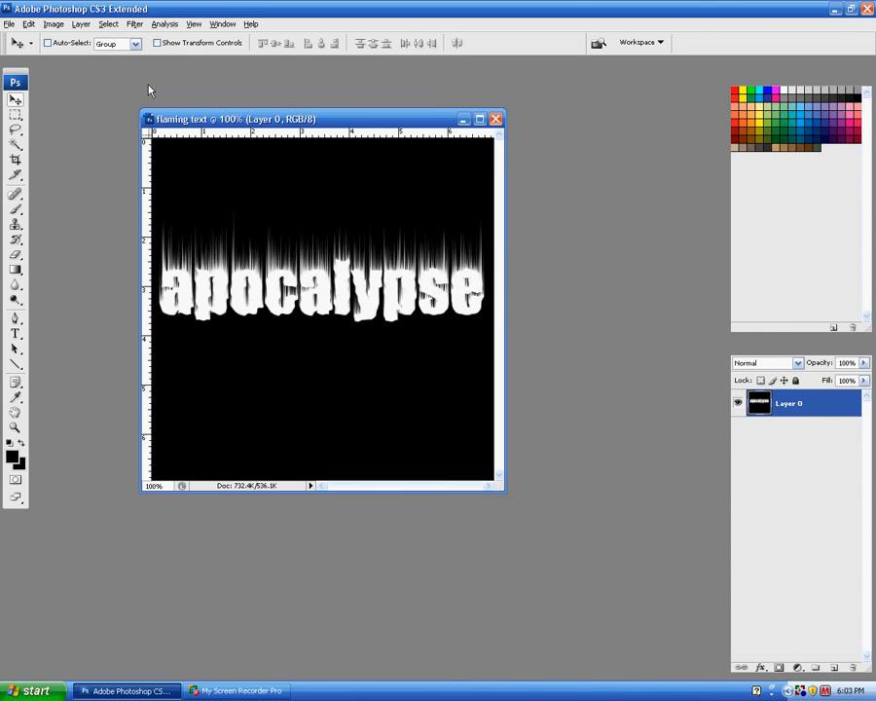
# Apply the Ripple distortion to the streaked text with an amount of -115% and Medium size.
pyautogui.click(135, 24)
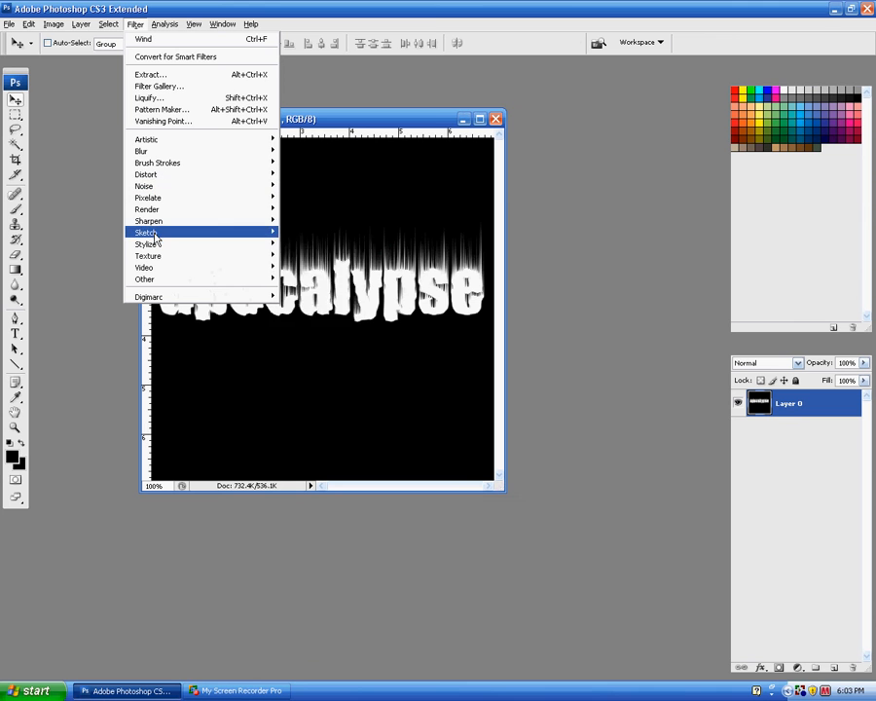
pyautogui.moveTo(156, 175)
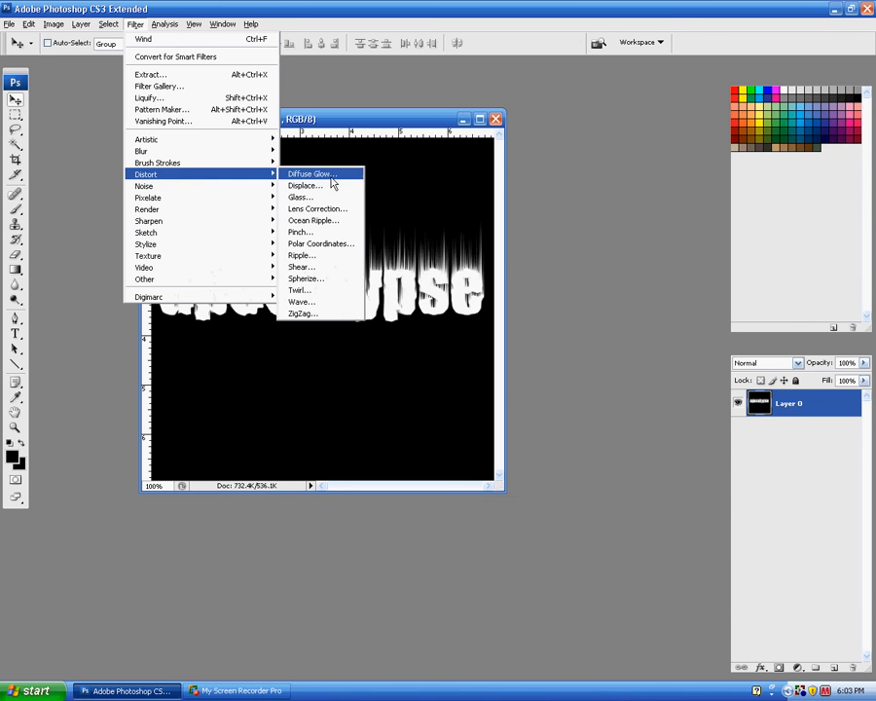
pyautogui.click(299, 256)
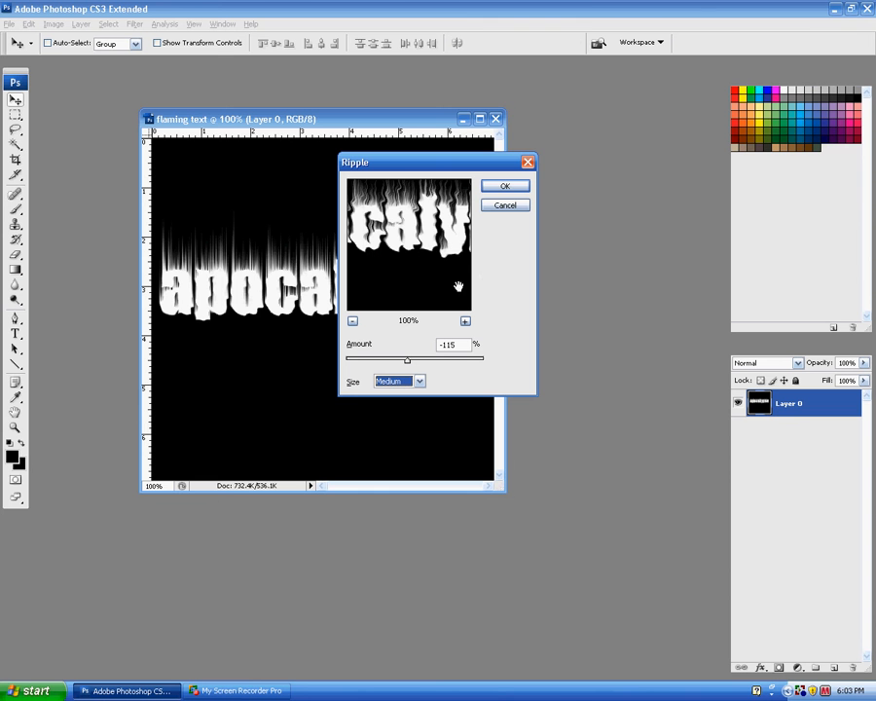
pyautogui.click(497, 192)
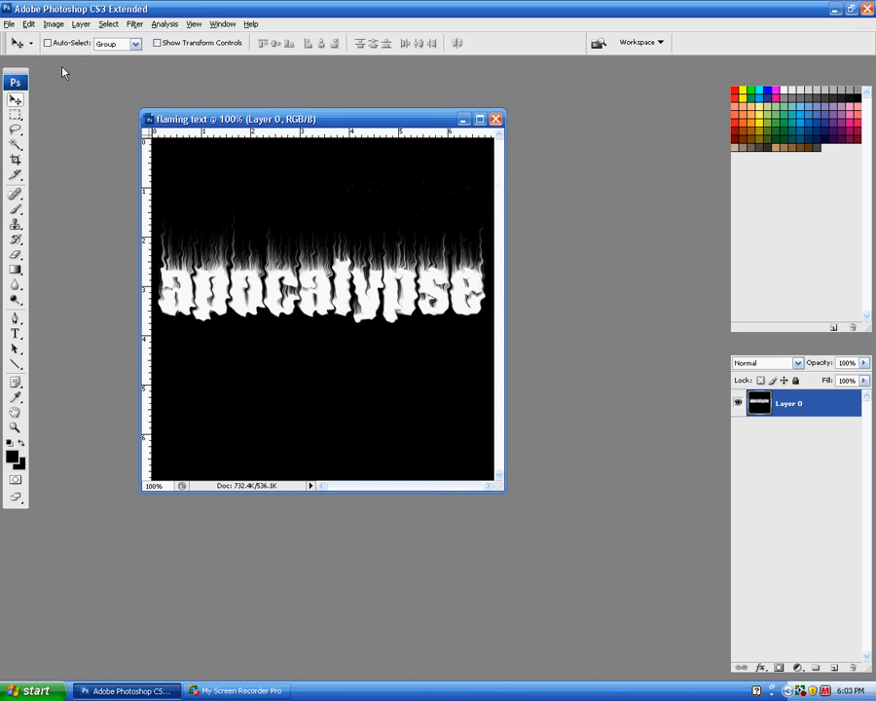
# Convert the image to Grayscale, discarding its colour information, and from there to Indexed Color with flattened layers.
pyautogui.click(54, 23)
pyautogui.moveTo(60, 41)
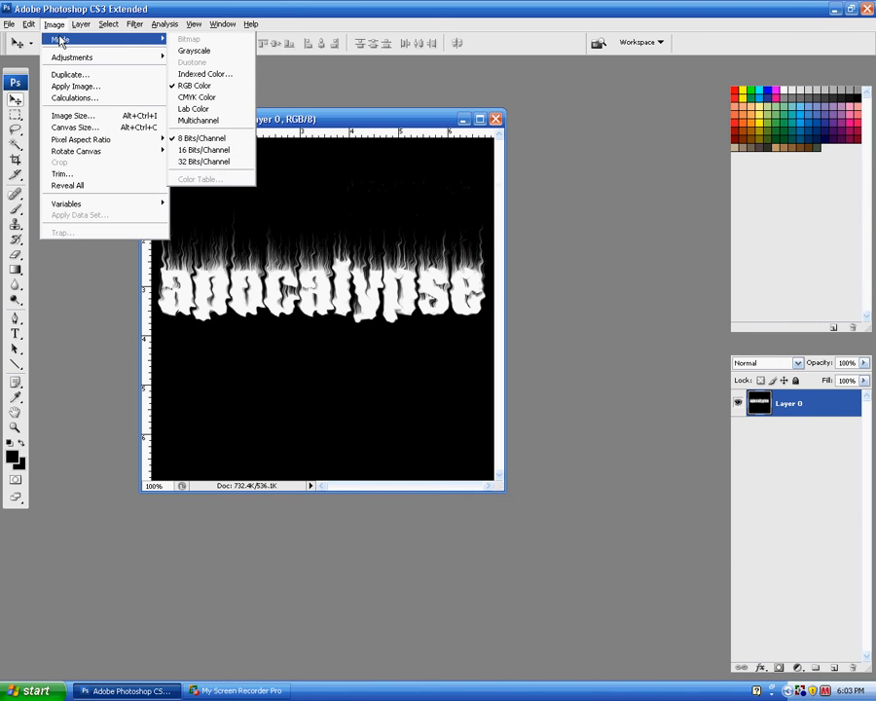
pyautogui.click(194, 51)
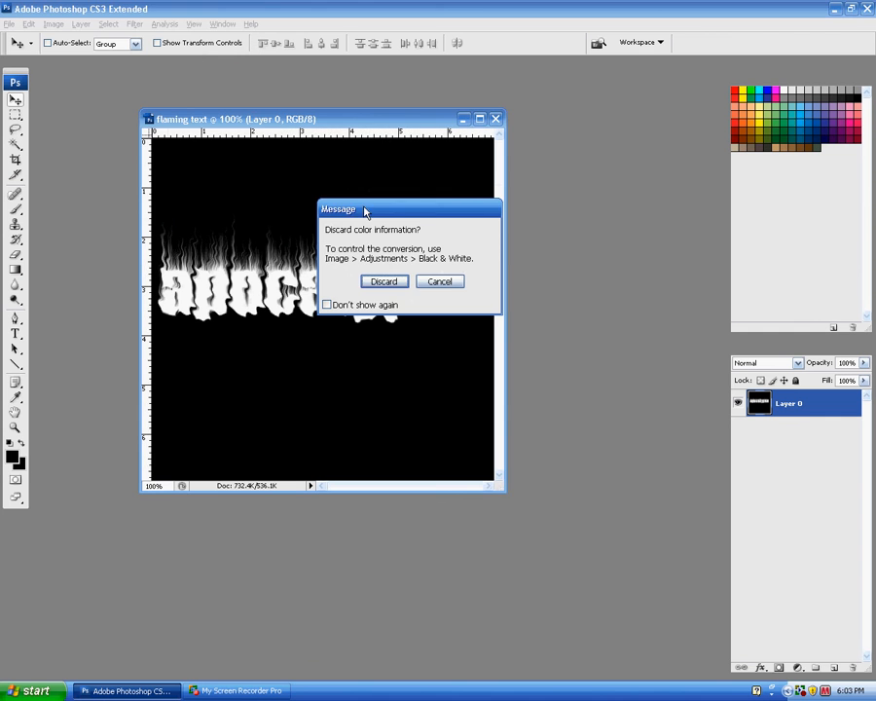
pyautogui.click(381, 285)
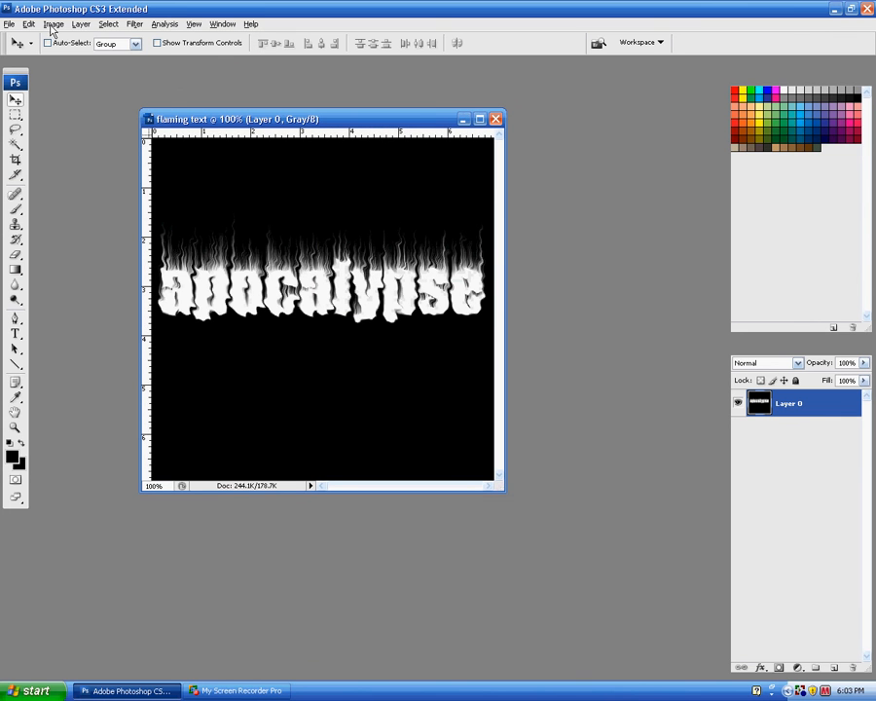
pyautogui.click(52, 23)
pyautogui.moveTo(59, 39)
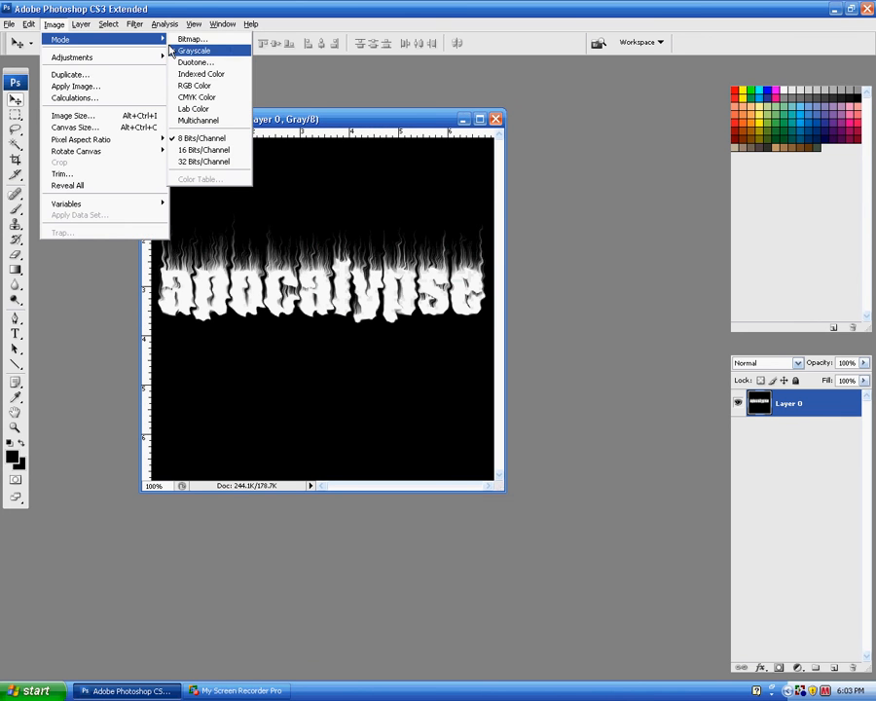
pyautogui.click(192, 74)
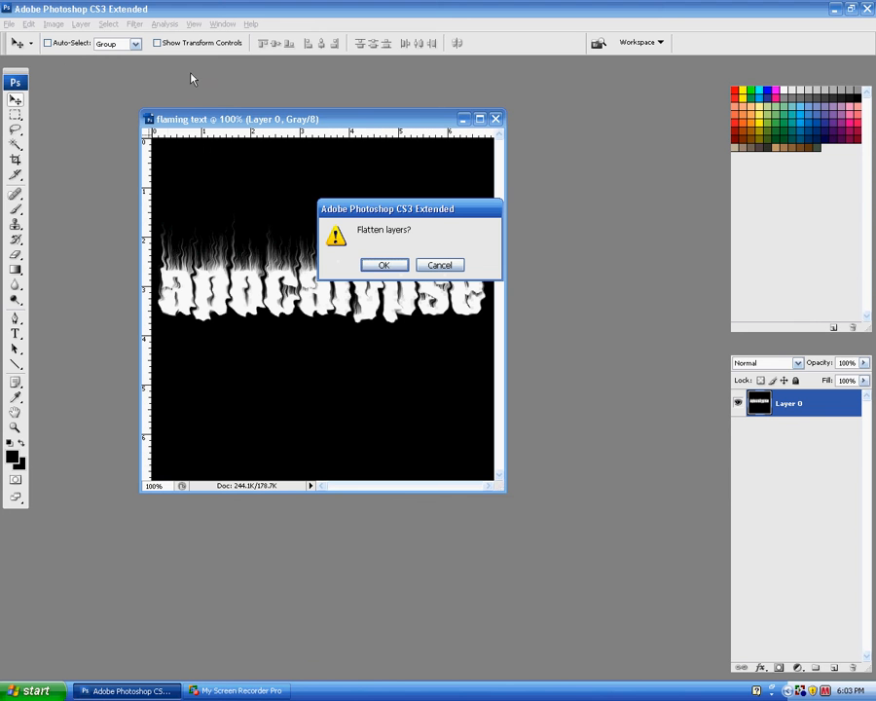
pyautogui.click(387, 266)
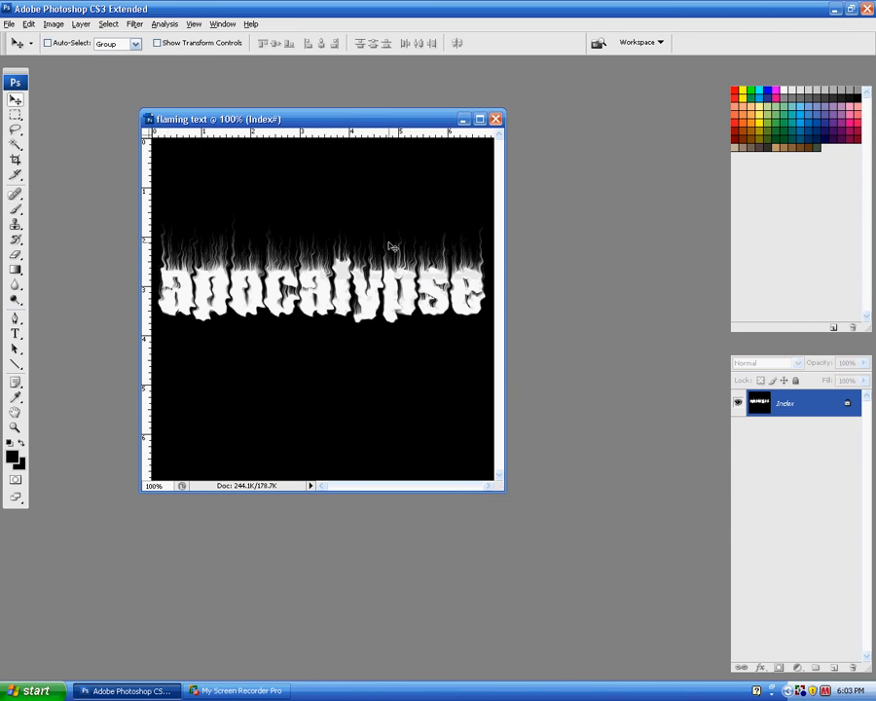
# Open the indexed image's colour table and set it to Black Body, keeping the text in view.
pyautogui.click(55, 24)
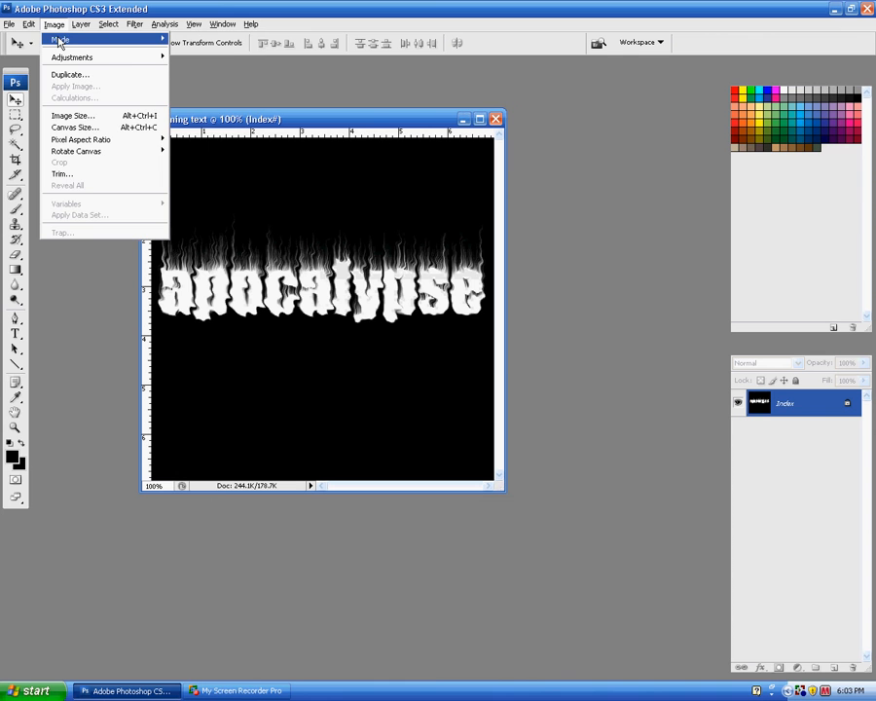
pyautogui.moveTo(156, 40)
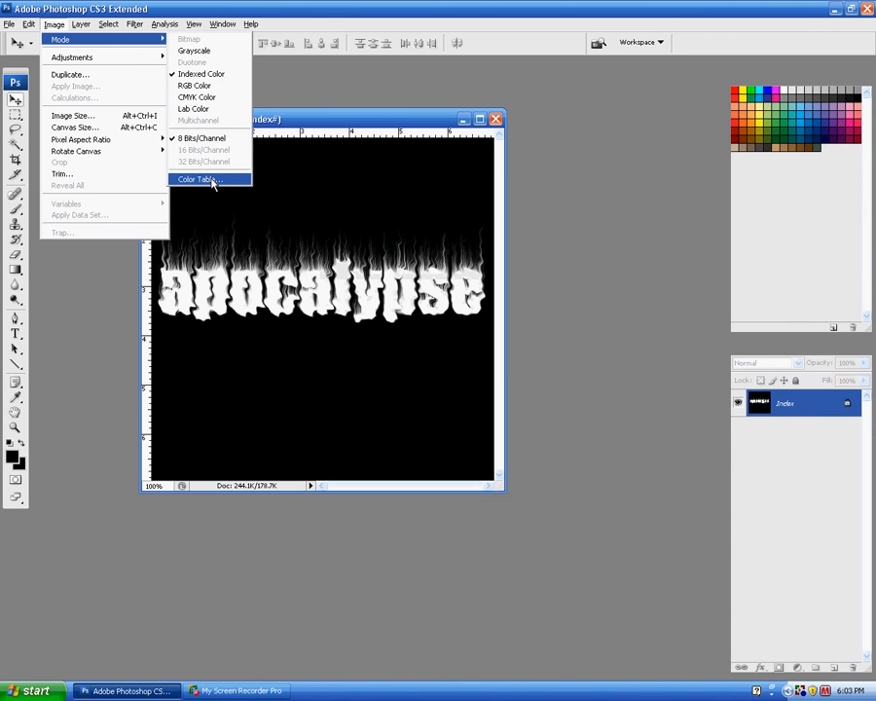
pyautogui.click(206, 179)
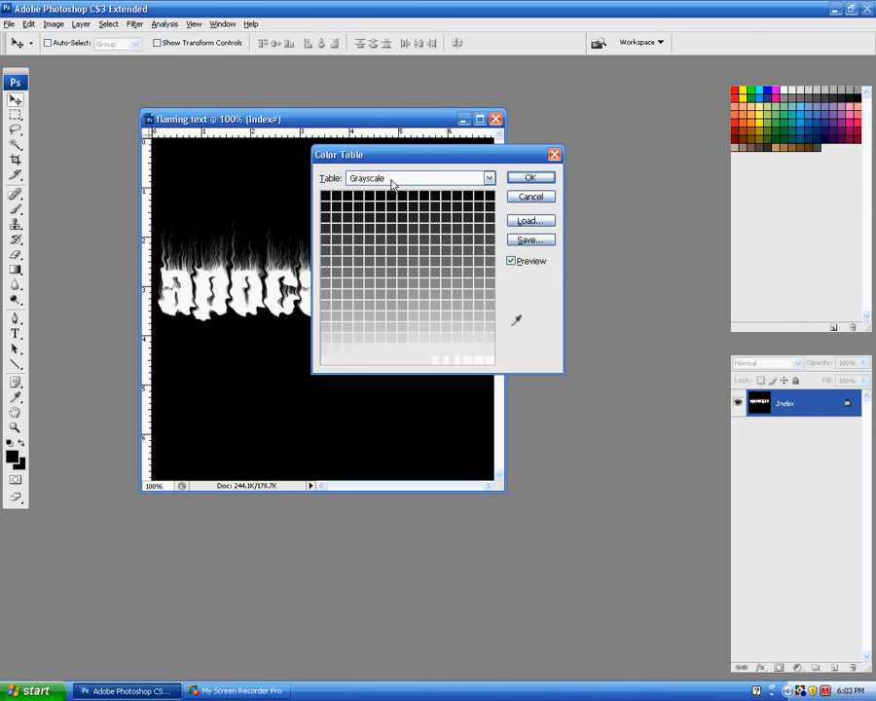
pyautogui.click(489, 180)
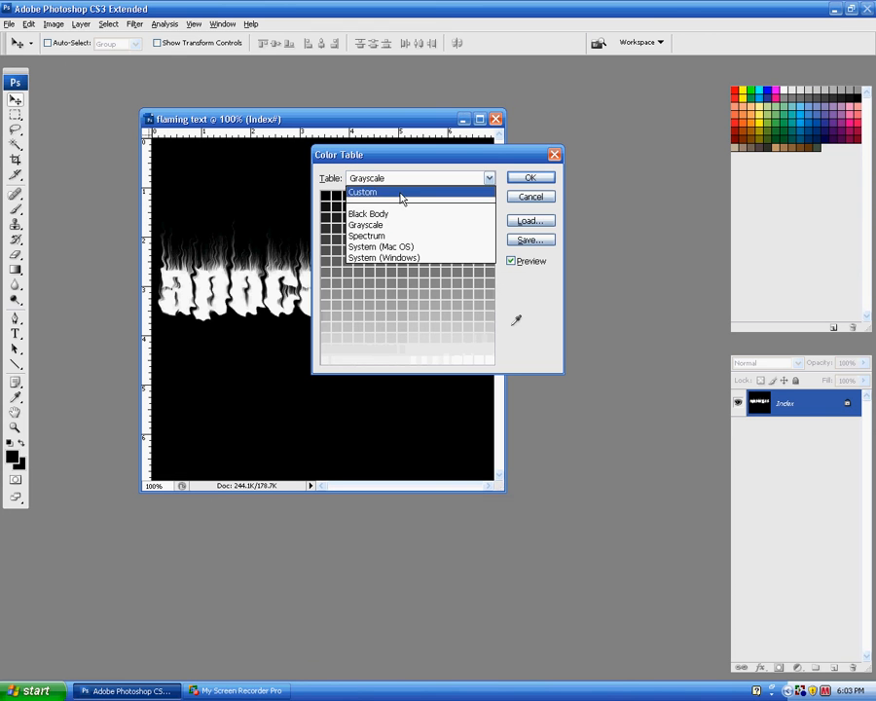
pyautogui.click(360, 214)
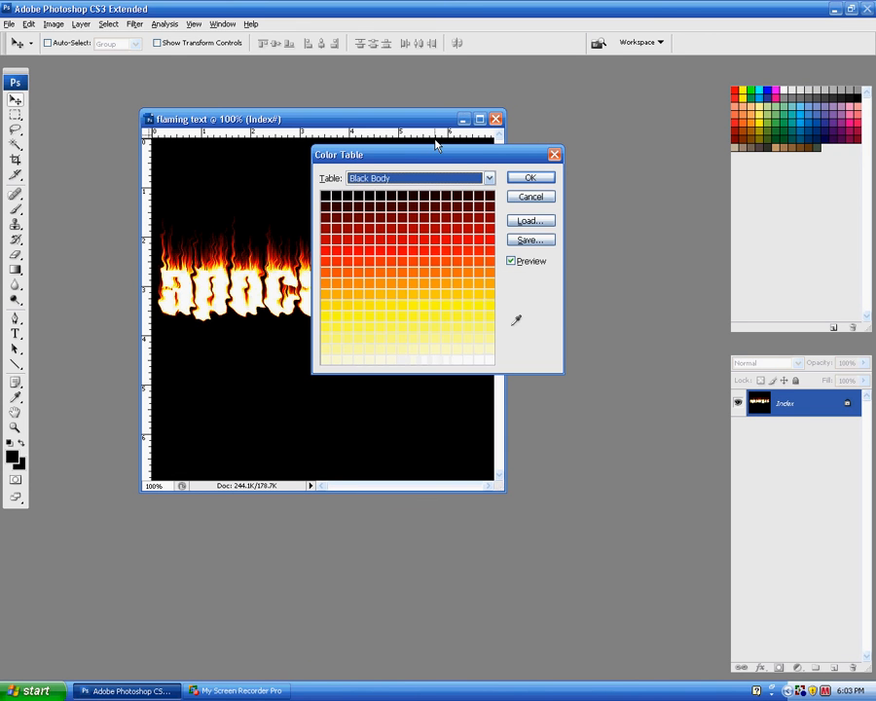
pyautogui.moveTo(453, 156); pyautogui.dragTo(560, 140)
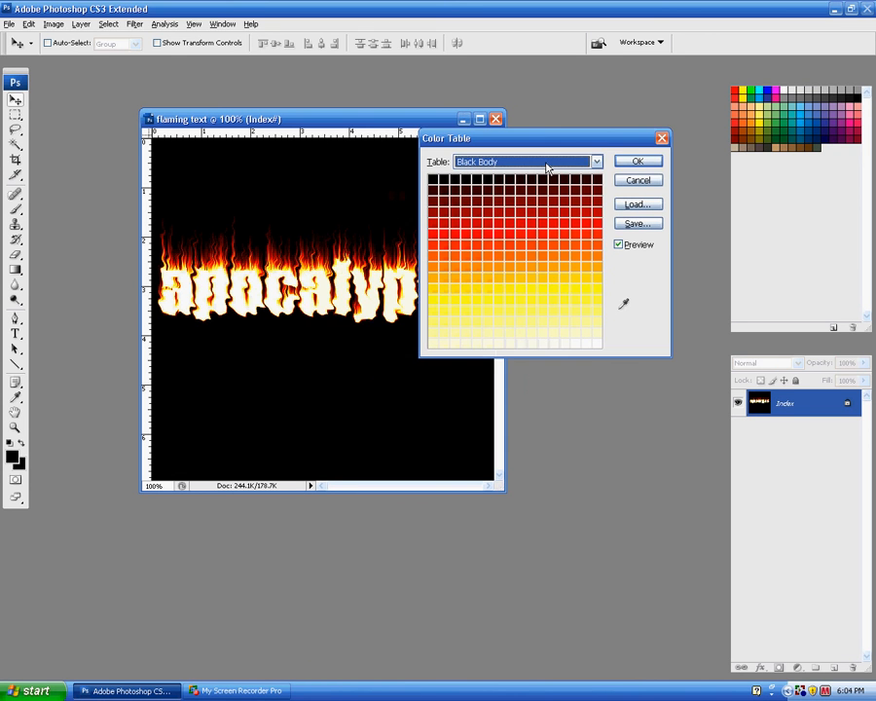
# Preview the Spectrum colour table on the text, switch back to Black Body and apply it.
pyautogui.click(526, 161)
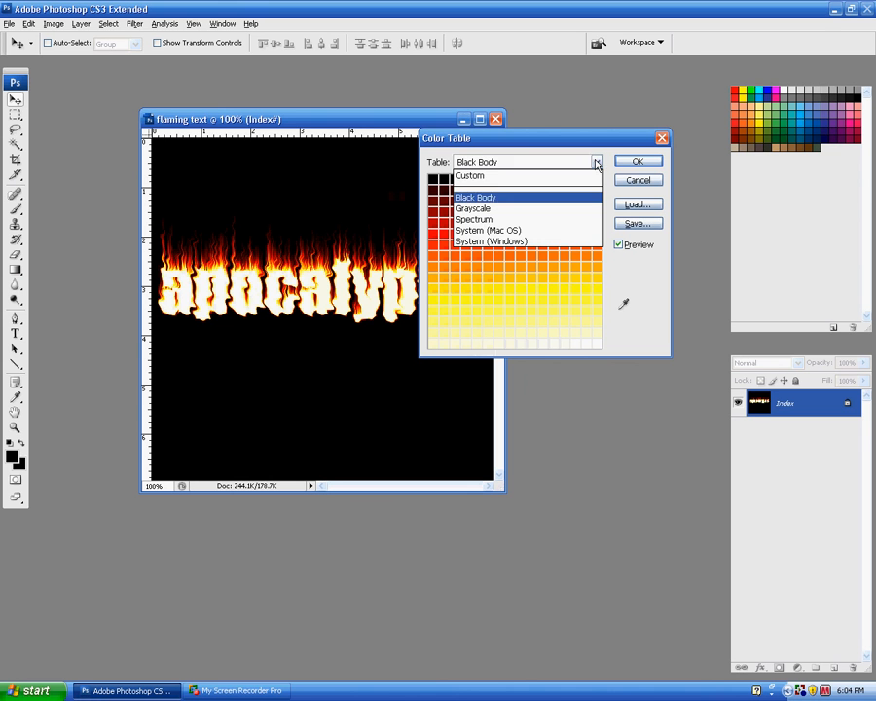
pyautogui.click(477, 221)
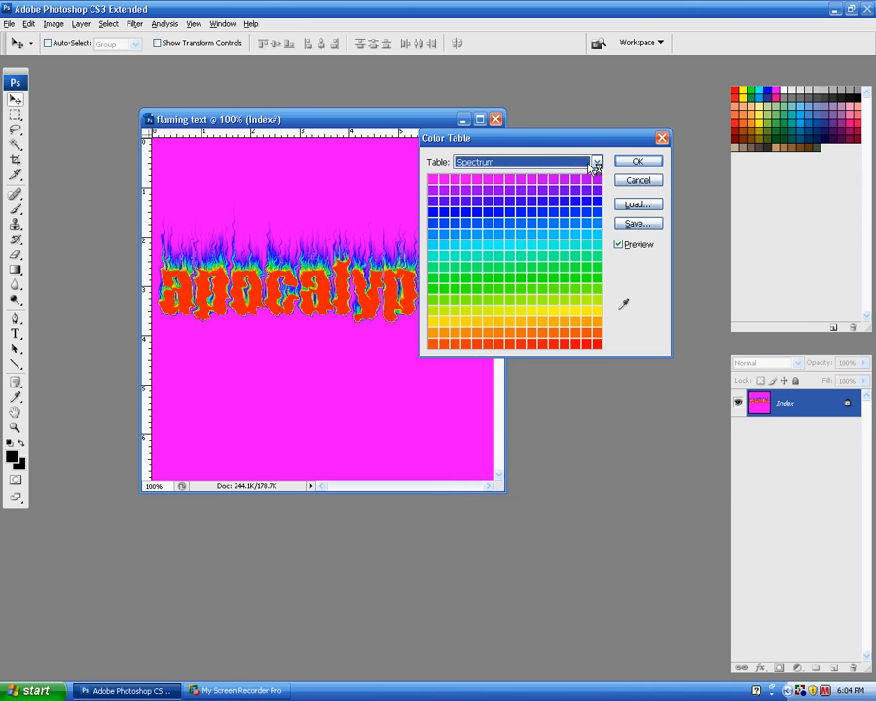
pyautogui.click(594, 165)
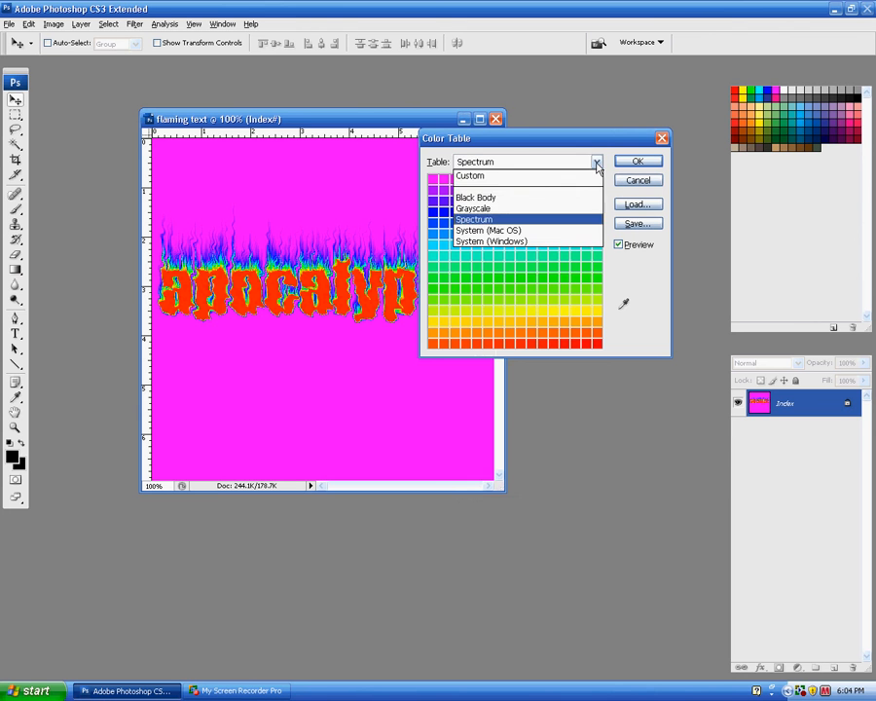
pyautogui.click(481, 198)
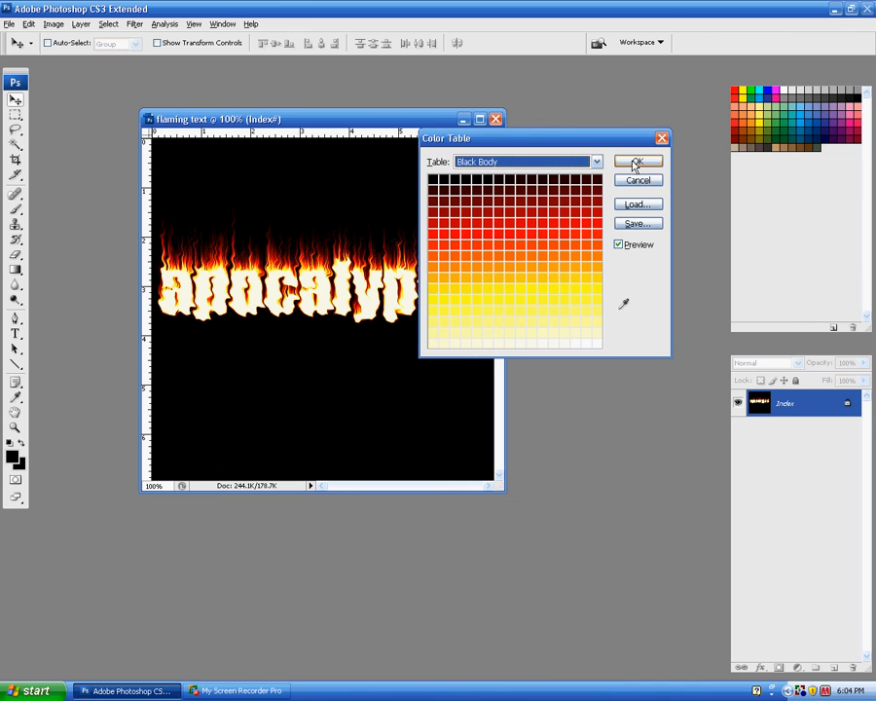
pyautogui.click(635, 162)
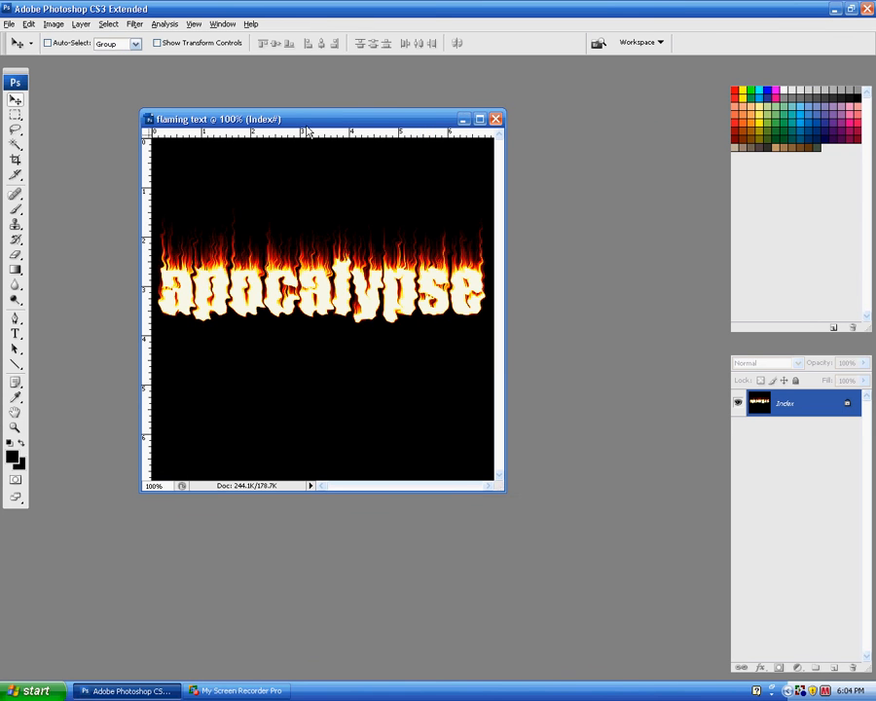
# Convert the flaming text image from Indexed Color to RGB Color and reposition its document window.
pyautogui.moveTo(262, 120); pyautogui.dragTo(216, 112)
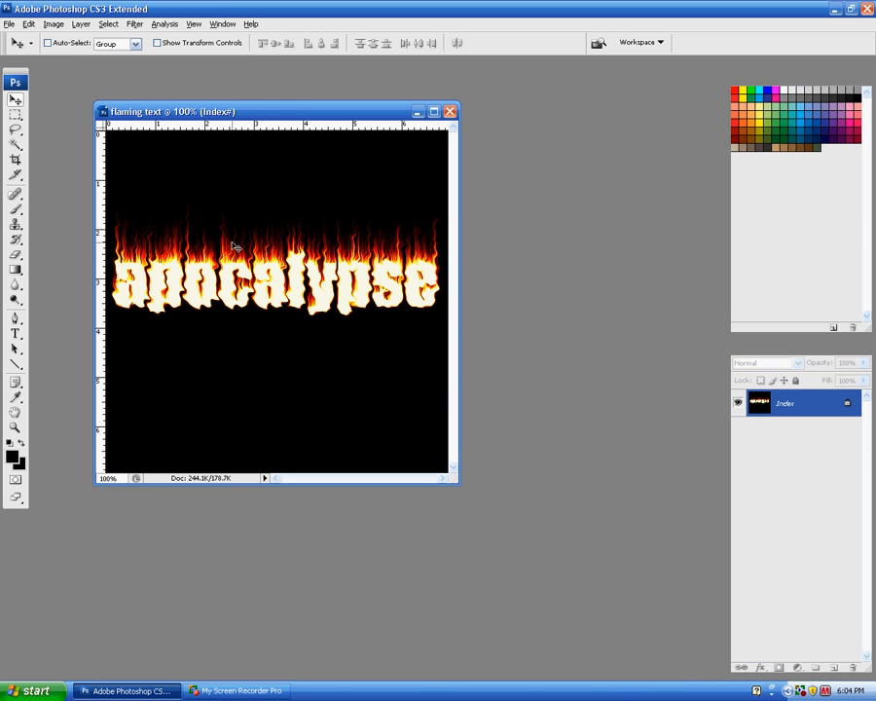
pyautogui.click(56, 25)
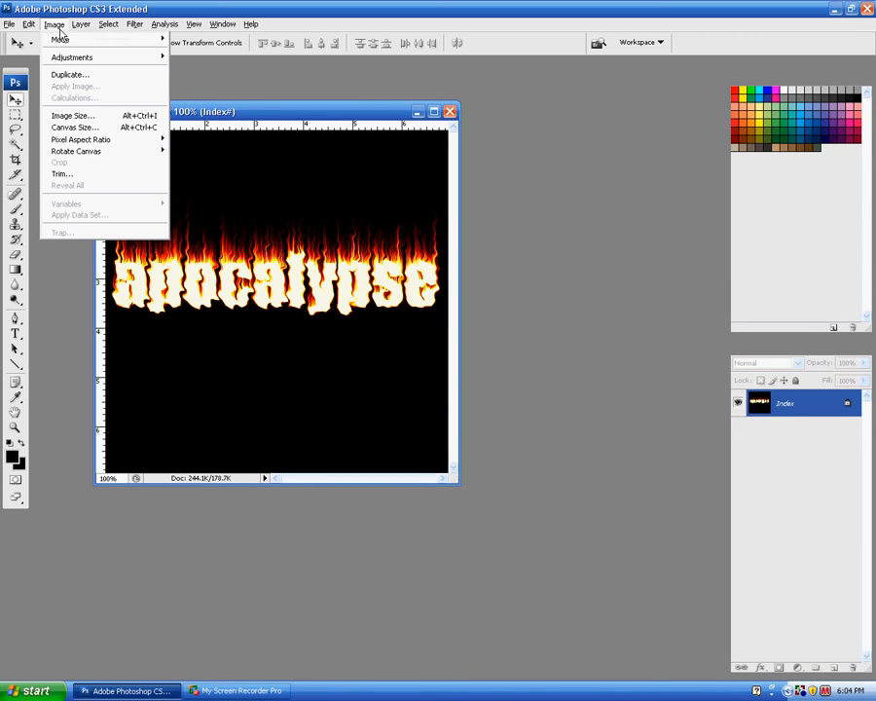
pyautogui.moveTo(66, 40)
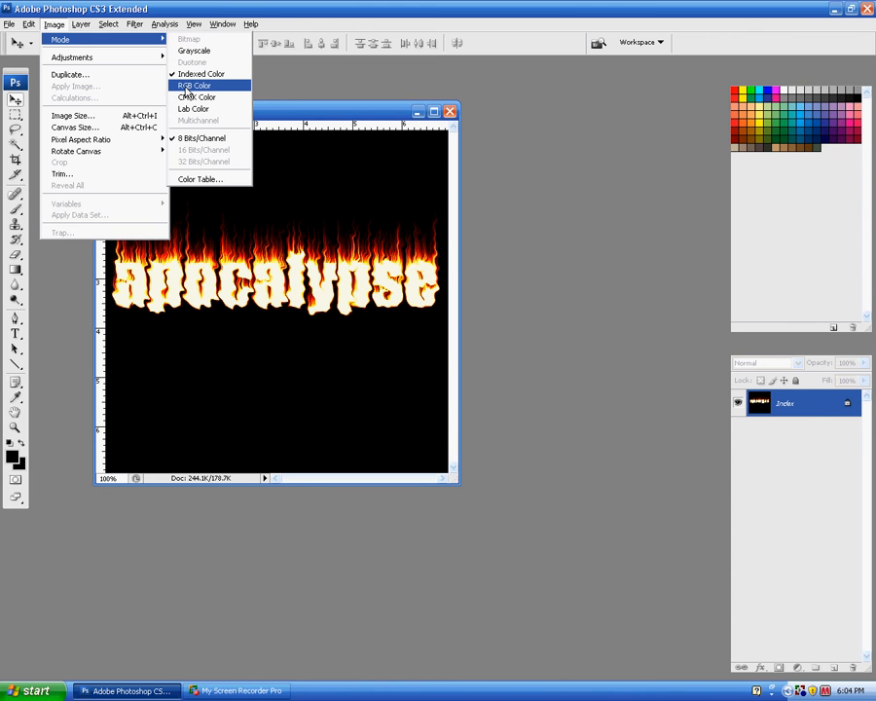
pyautogui.click(186, 88)
pyautogui.moveTo(260, 111); pyautogui.dragTo(344, 115)
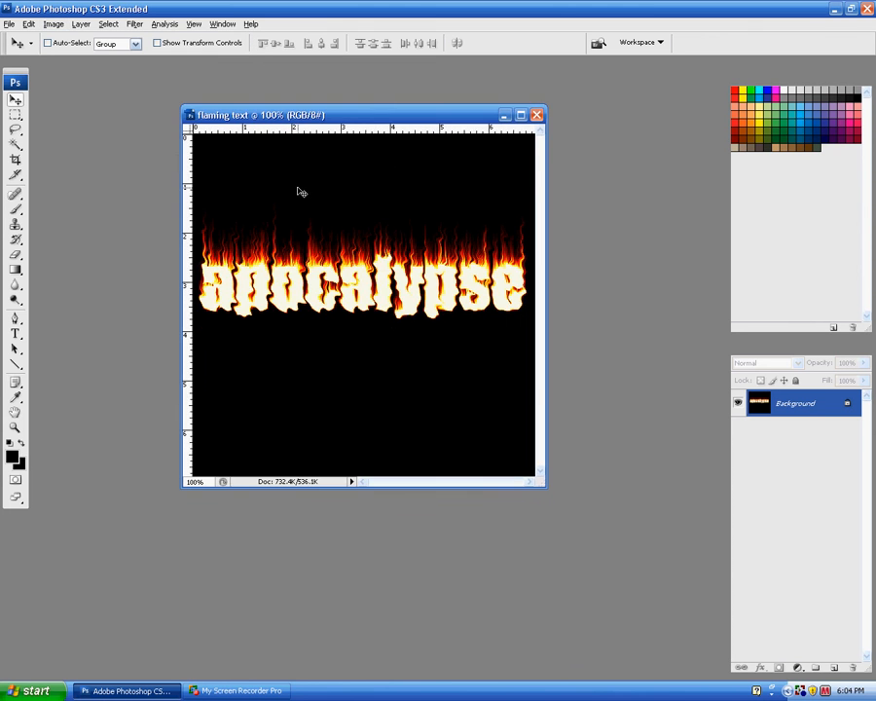